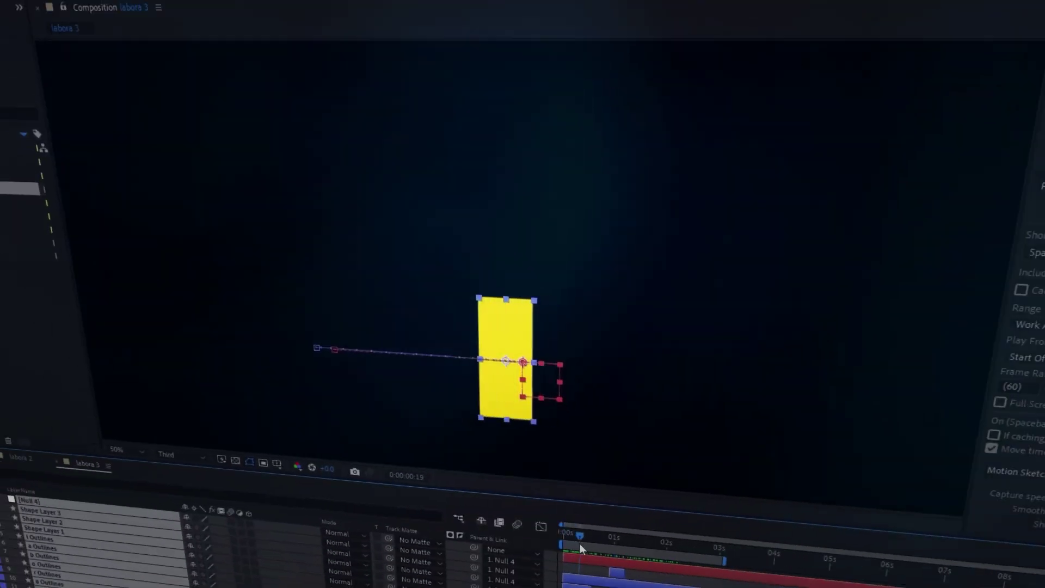
drag(579, 543, 692, 582)
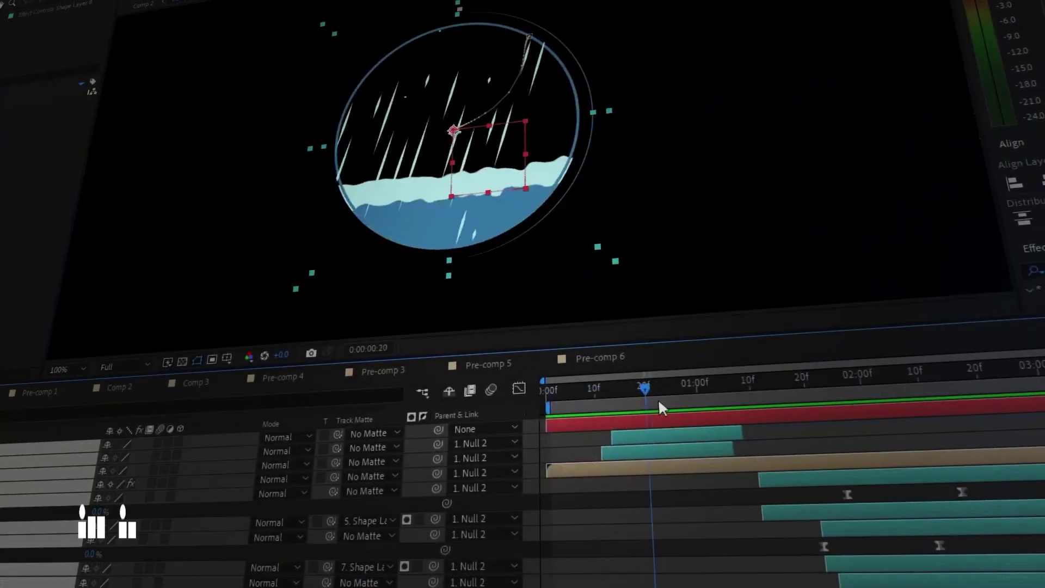
drag(658, 398, 833, 413)
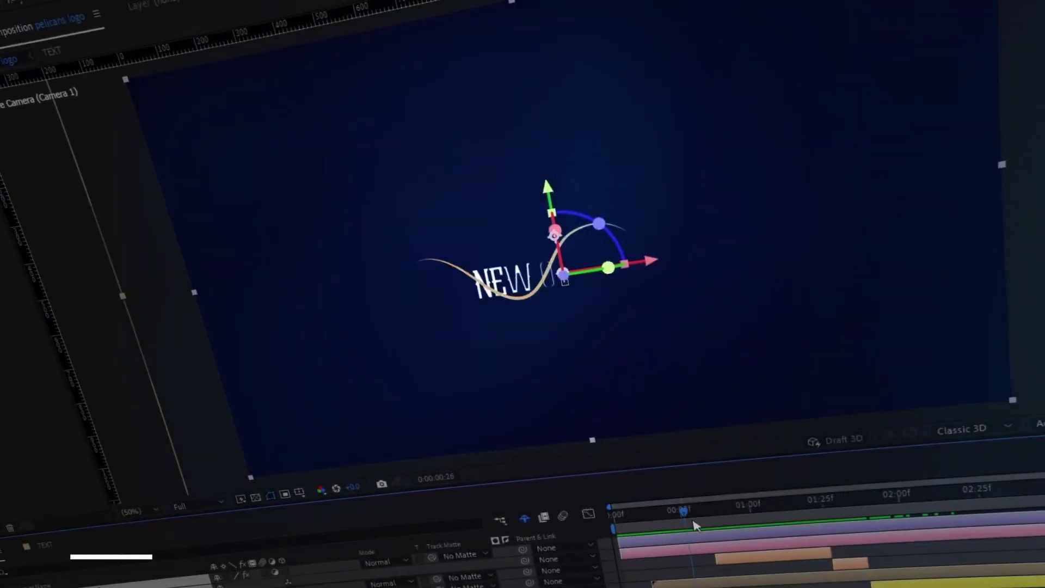
drag(680, 514, 888, 554)
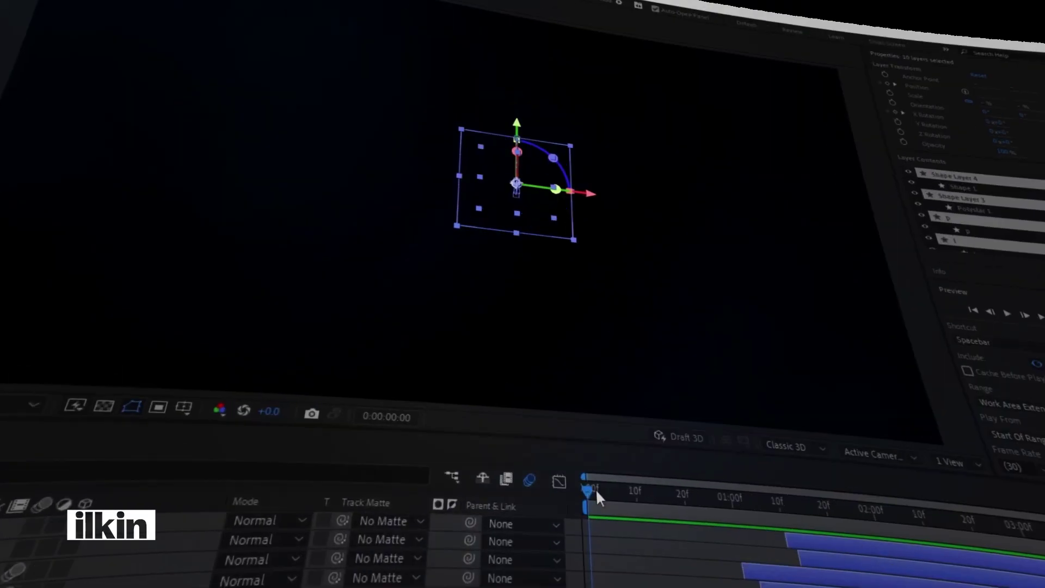
mouse_move(596, 489)
mouse_down()
mouse_move(701, 539)
mouse_move(984, 561)
mouse_up()
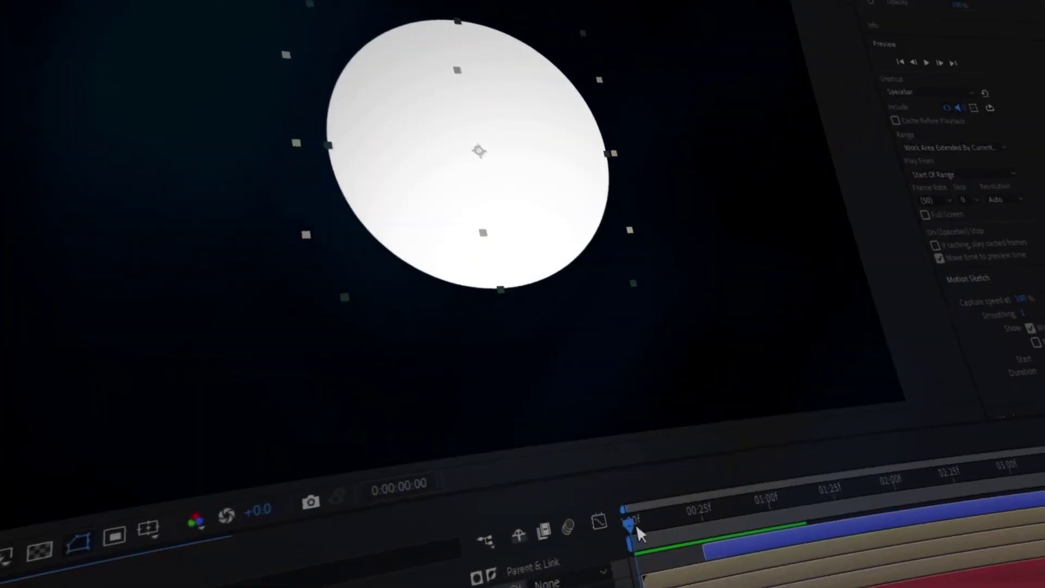
mouse_move(693, 527)
mouse_down()
mouse_move(679, 564)
mouse_move(868, 574)
mouse_up()
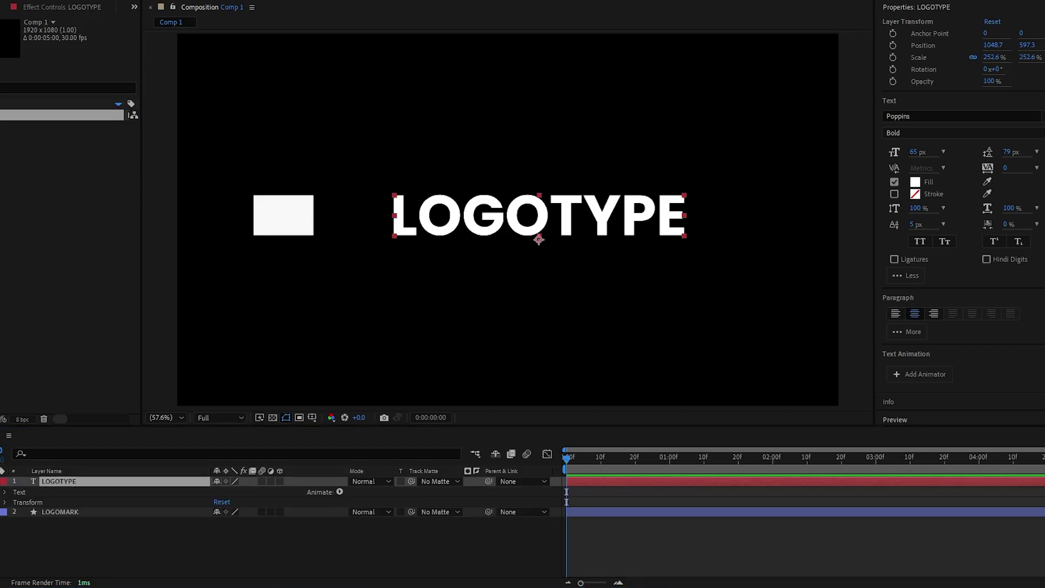
Add an Opacity text animator to the LOGOTYPE layer and set its opacity to 0%
click(339, 492)
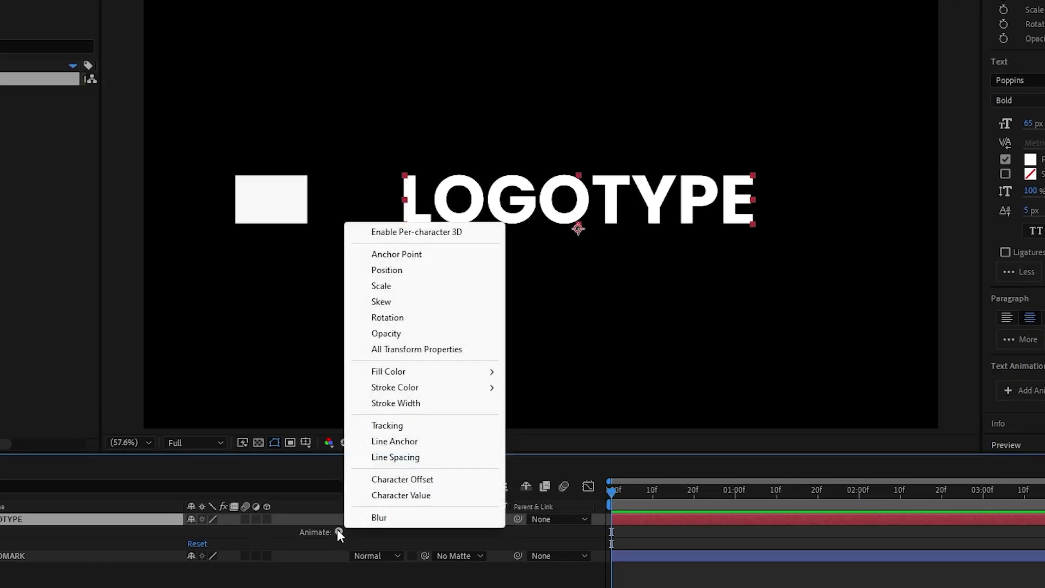
click(385, 329)
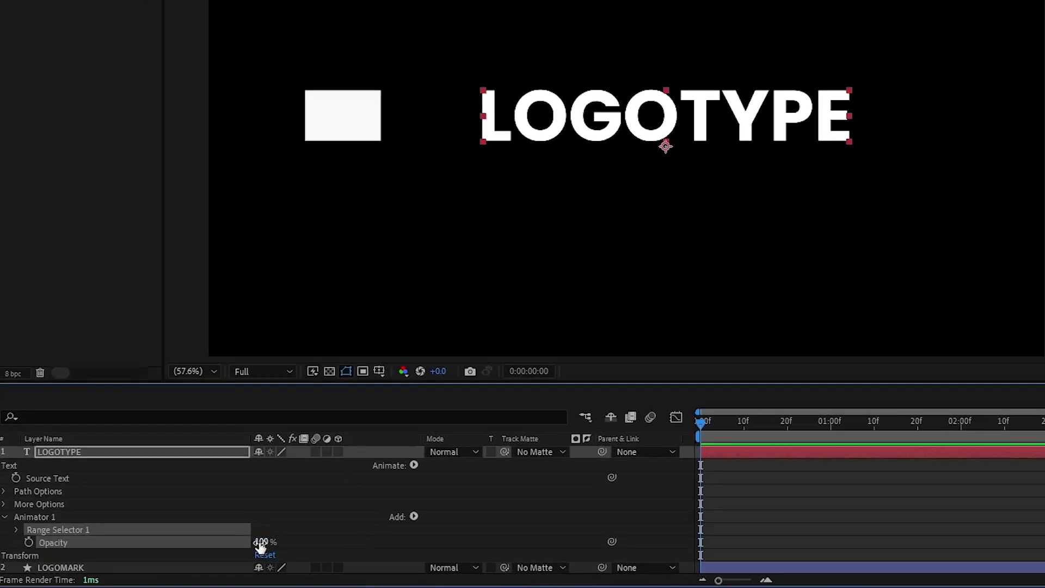
drag(260, 546, 81, 547)
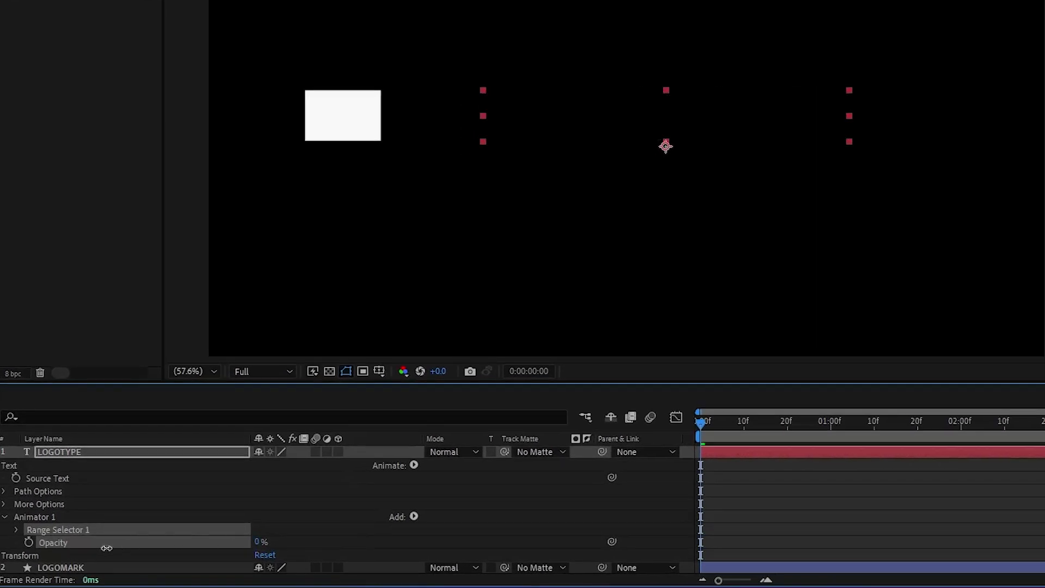
Keyframe the opacity animator's Range Selector Offset from -100% at the start to 100% at frame 20
click(16, 529)
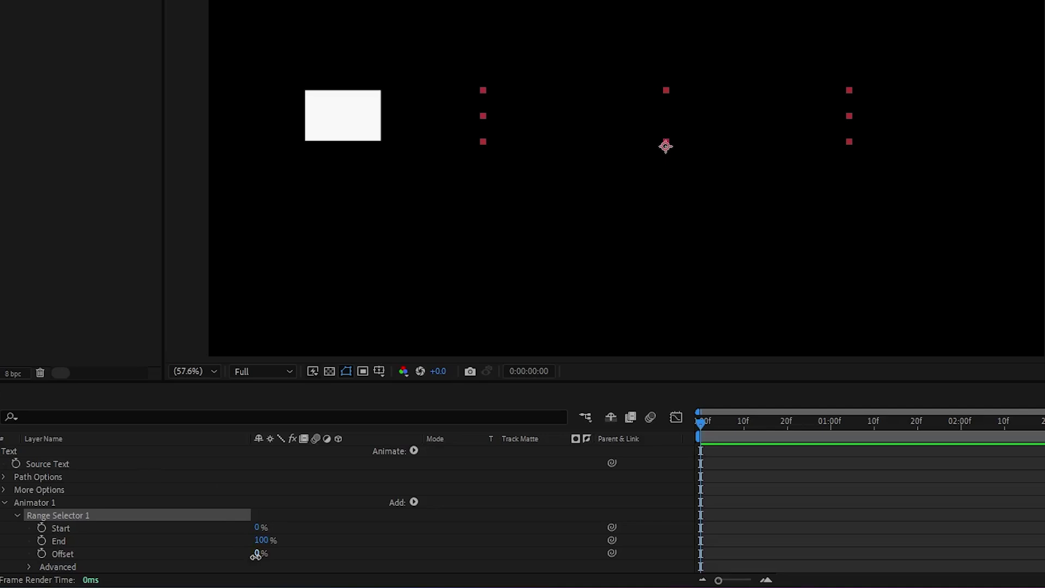
drag(256, 555, 171, 557)
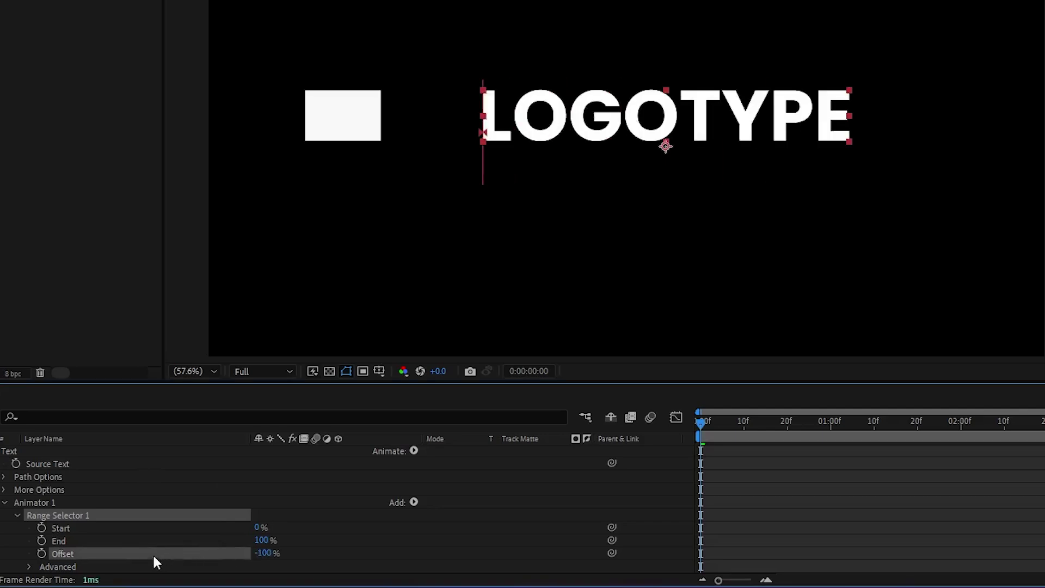
click(42, 554)
drag(701, 419, 792, 428)
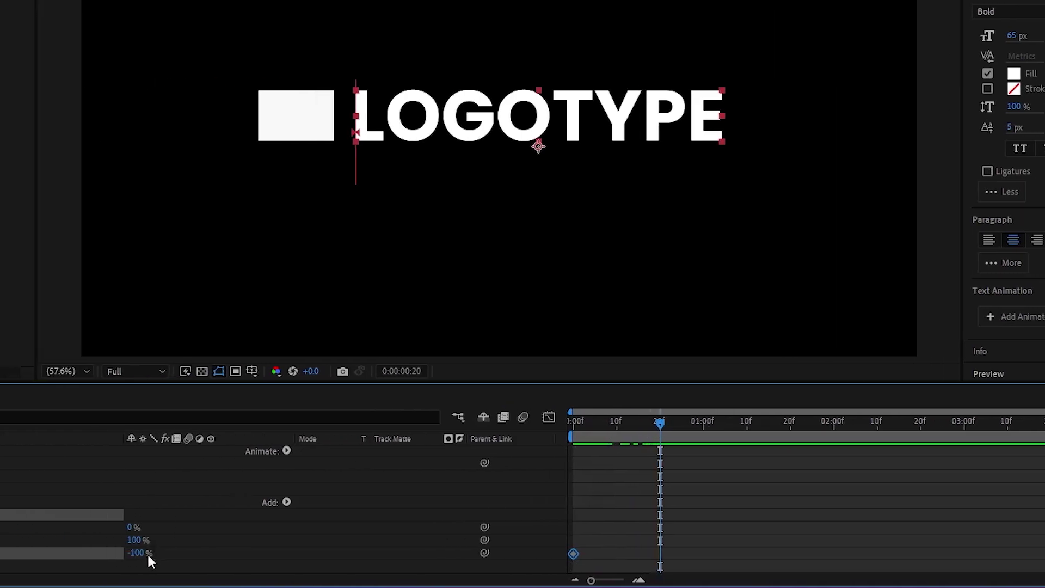
drag(261, 553, 415, 557)
Set the range selector's advanced Shape to Ramp Up with Ease High and Ease Low at 50%, and preview the animation
scroll(32, 530, down, 2)
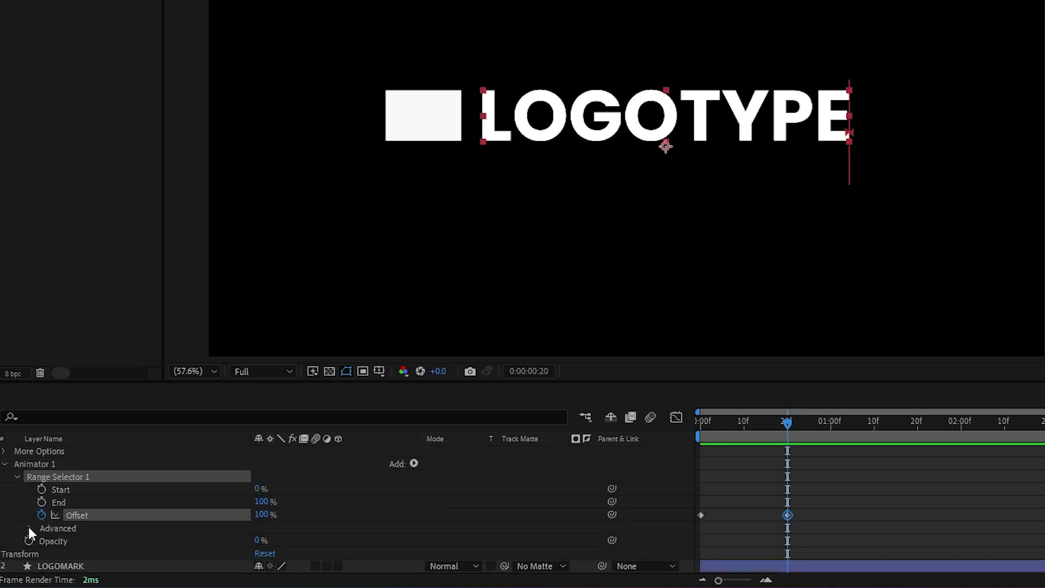
click(28, 528)
scroll(28, 528, down, 3)
click(276, 518)
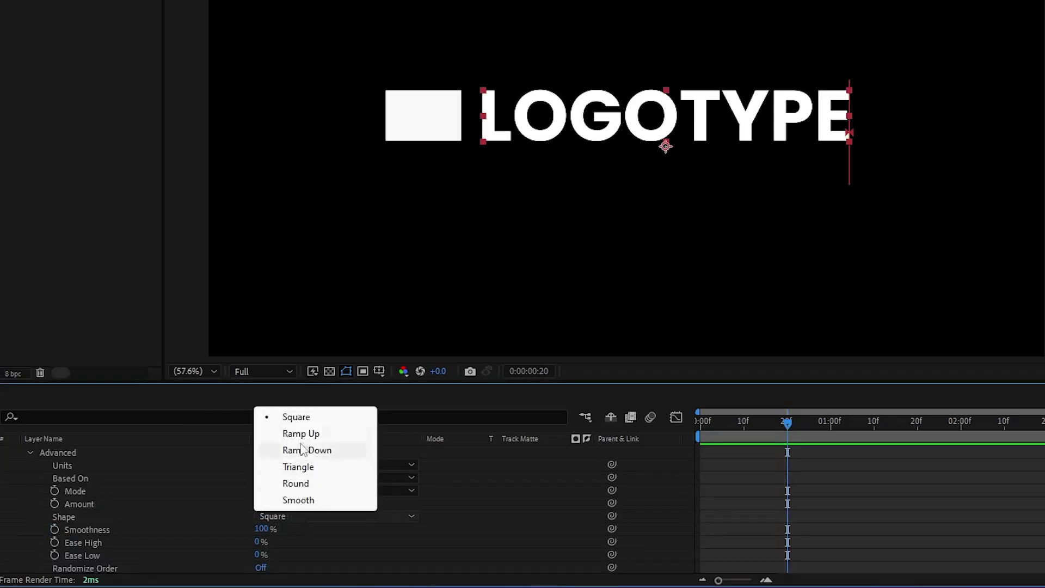
click(296, 433)
click(260, 529)
text(50)
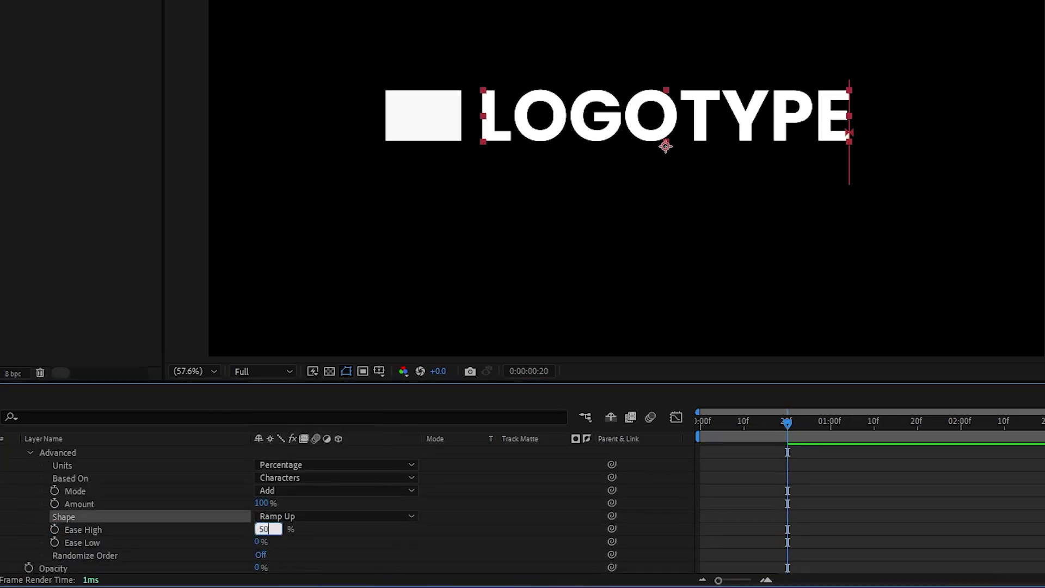
click(261, 541)
click(260, 541)
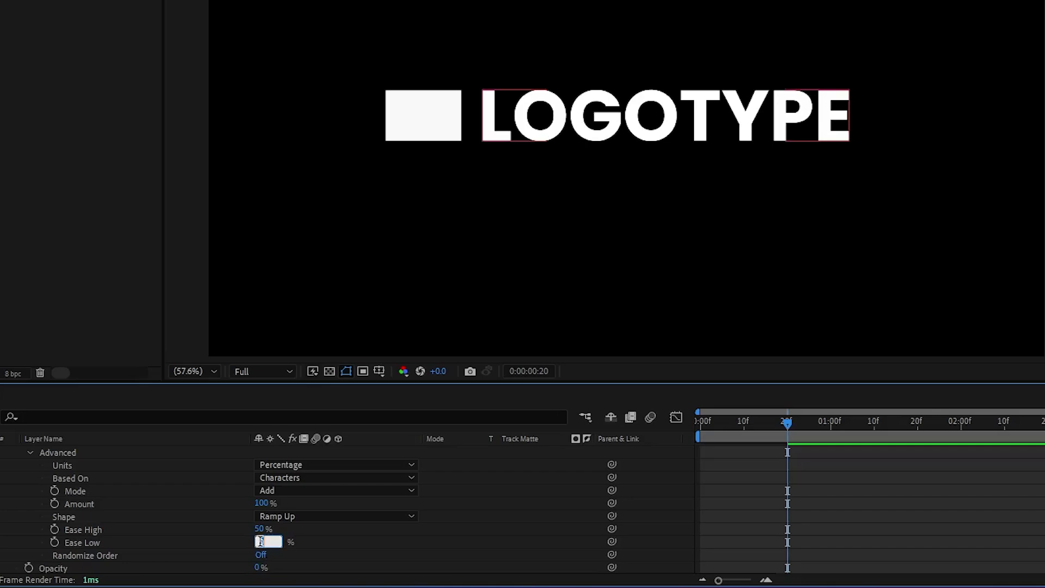
text(50)
key(Return)
key(space)
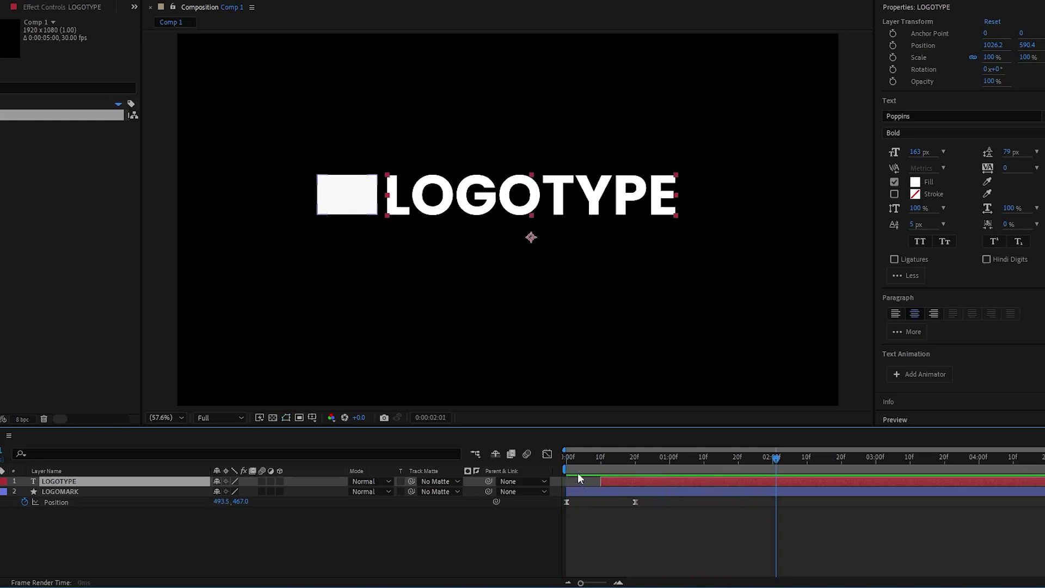
Add a Position text animator to the LOGOTYPE layer and set its vertical value to -100
click(313, 496)
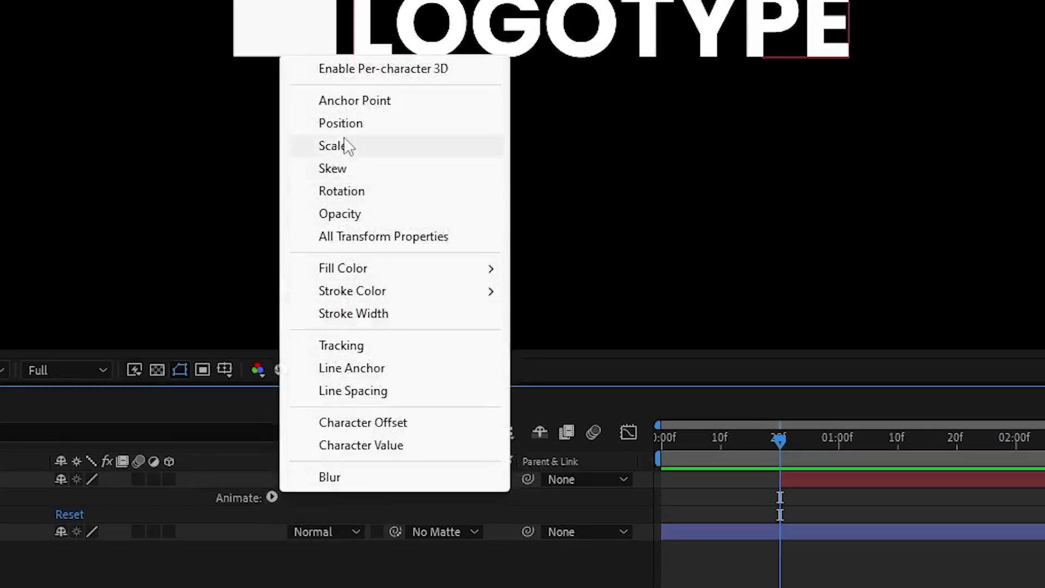
click(350, 124)
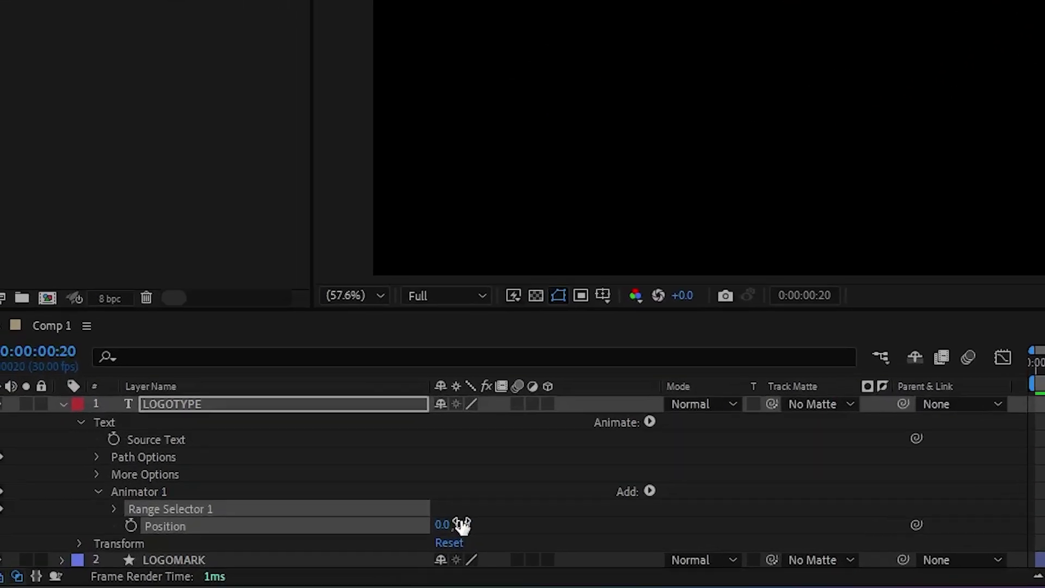
click(227, 551)
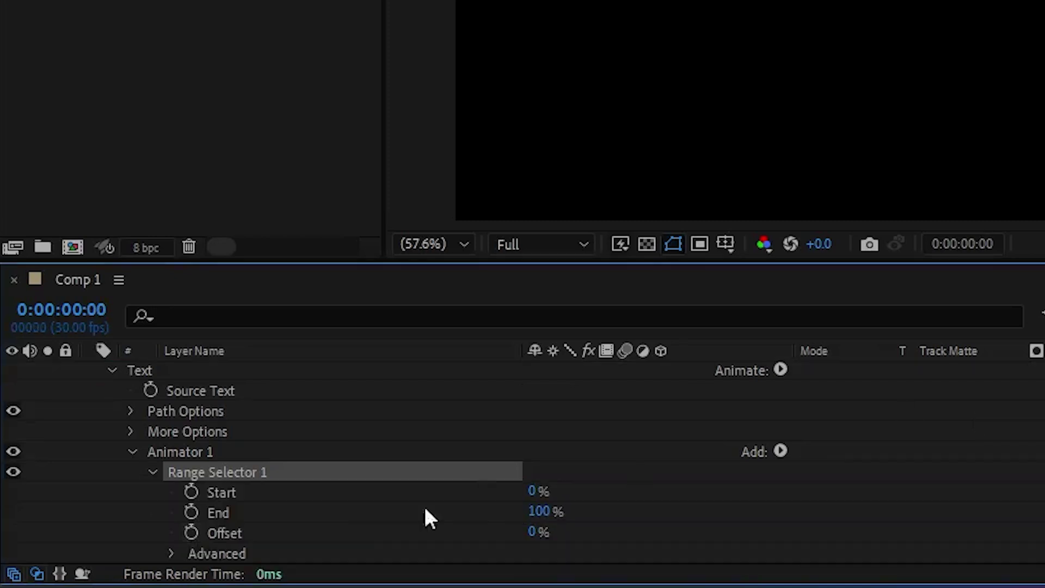
Keyframe the position animator's Range Selector Offset from -100% at the start to 100% at frame 20
click(191, 532)
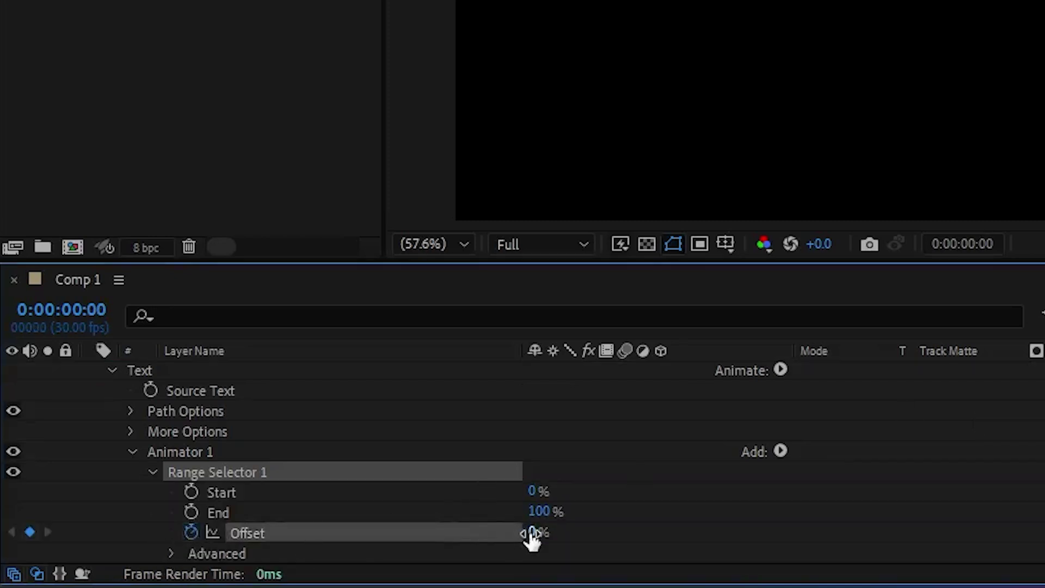
text(-100)
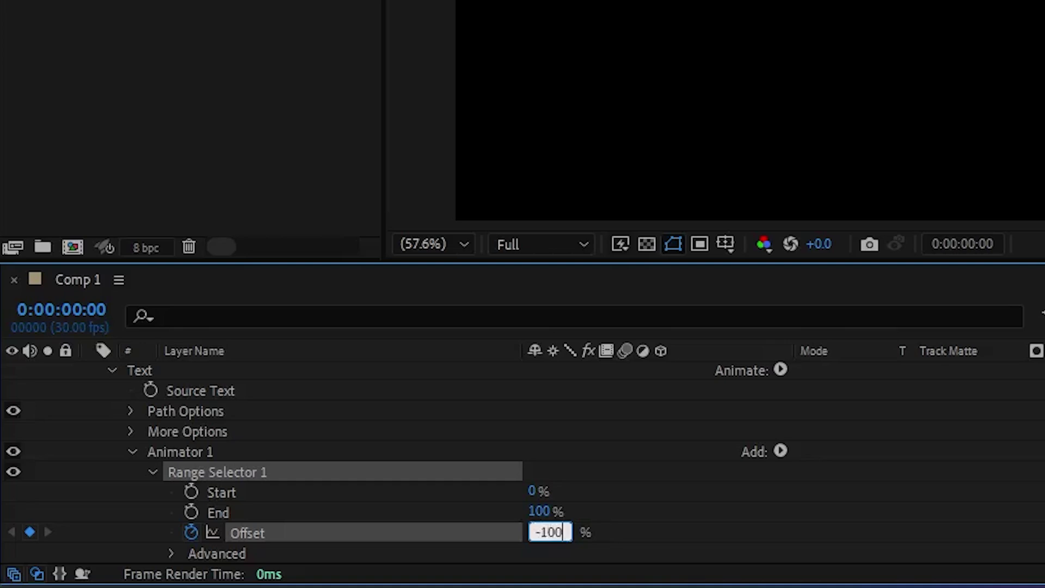
key(shift+Page_Down)
key(shift+Page_Down)
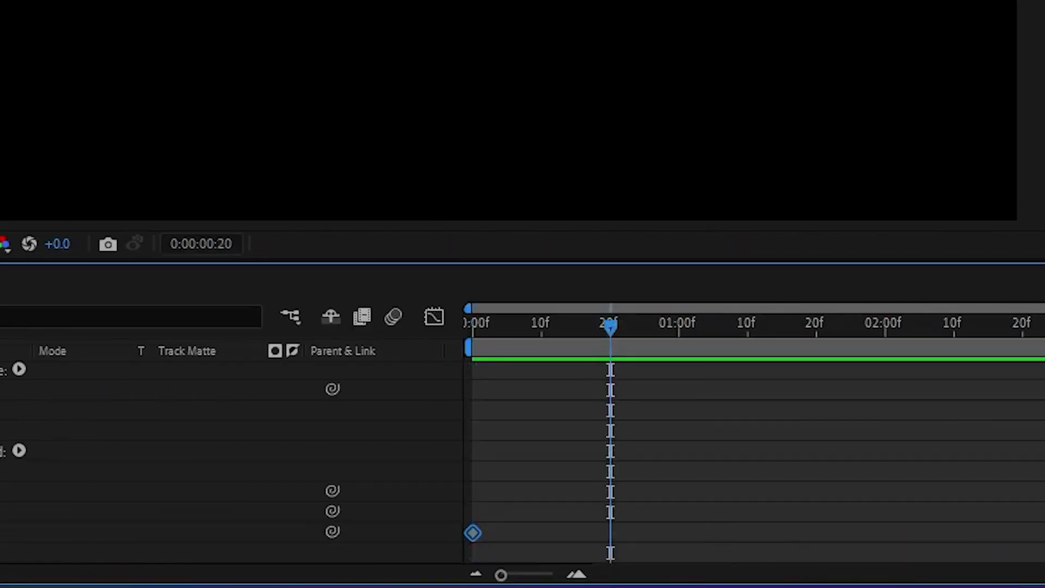
drag(0, 521, 479, 521)
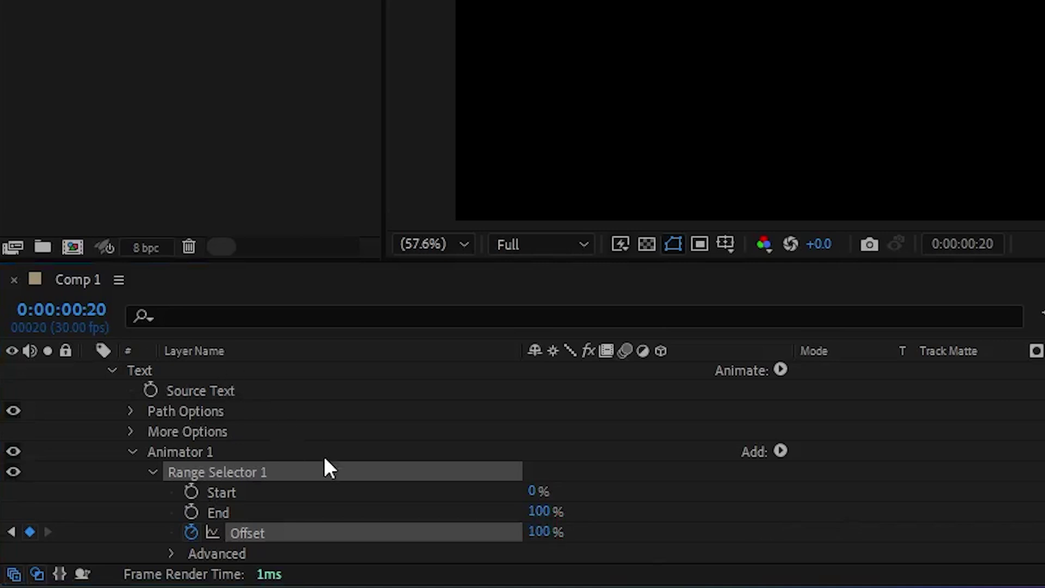
Set the position animator's range selector Shape to Ramp Down and raise its Ease High to 33%
scroll(325, 459, down, 1)
click(171, 489)
scroll(171, 489, down, 2)
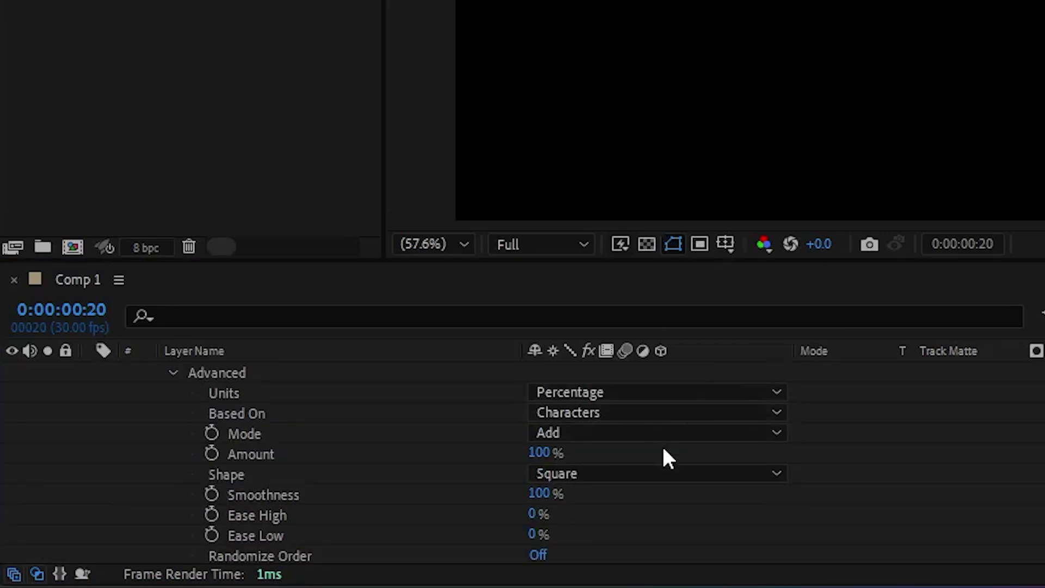
click(569, 474)
click(633, 377)
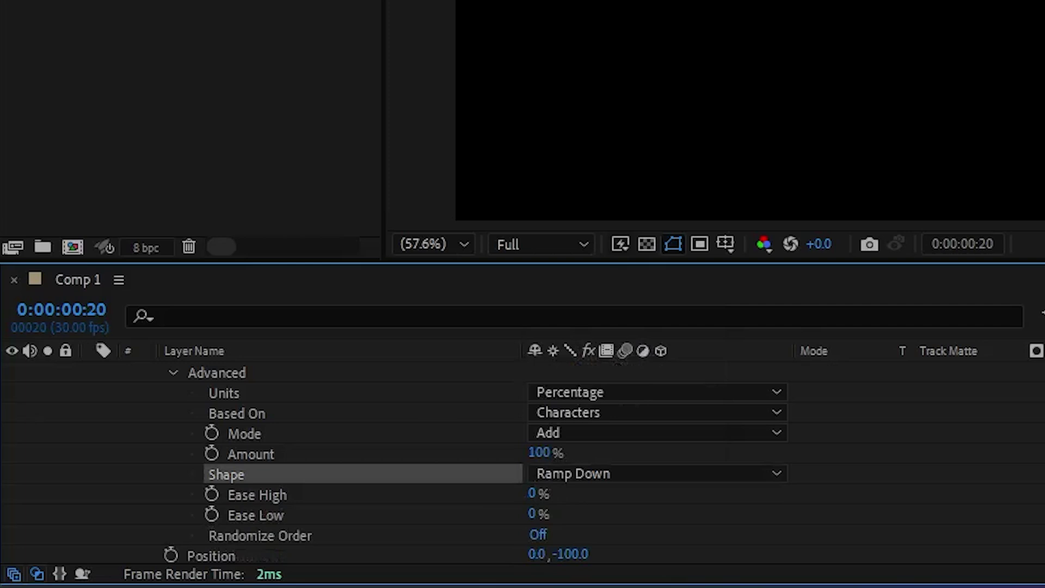
drag(531, 504, 635, 503)
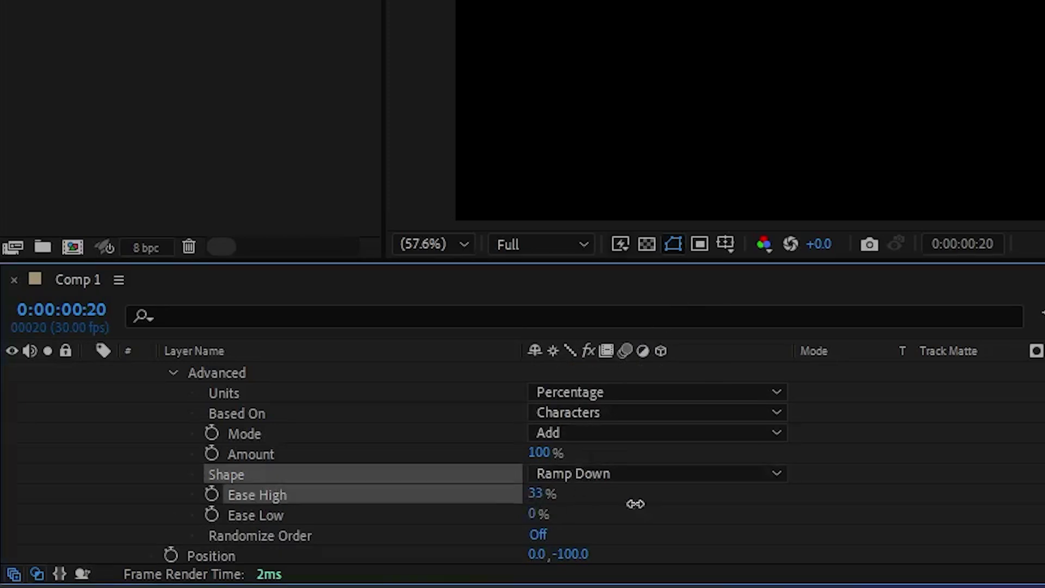
Duplicate Animator 1 and set the copy's vertical position to 50
scroll(264, 462, up, 5)
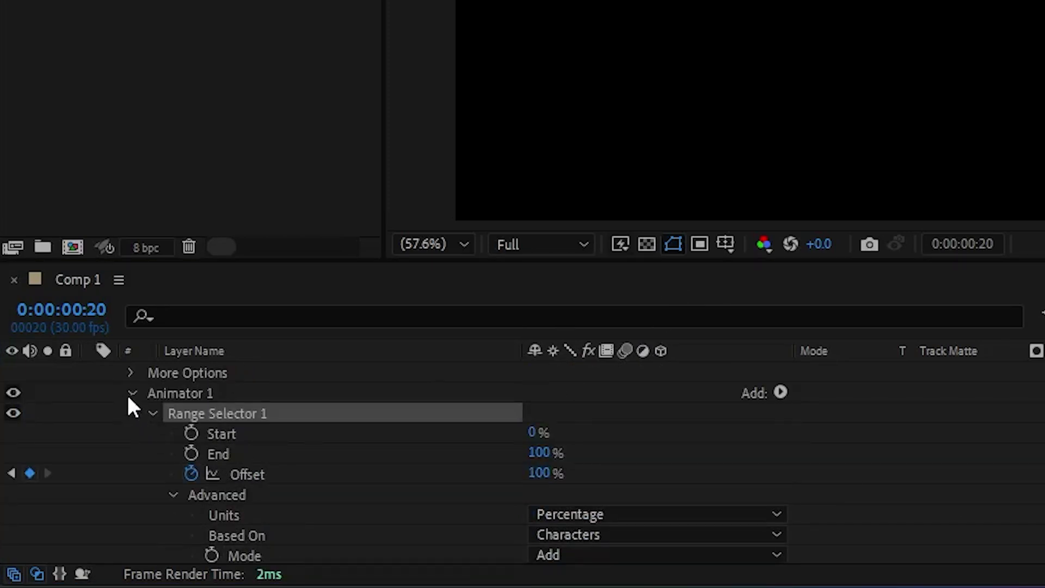
click(132, 394)
click(193, 467)
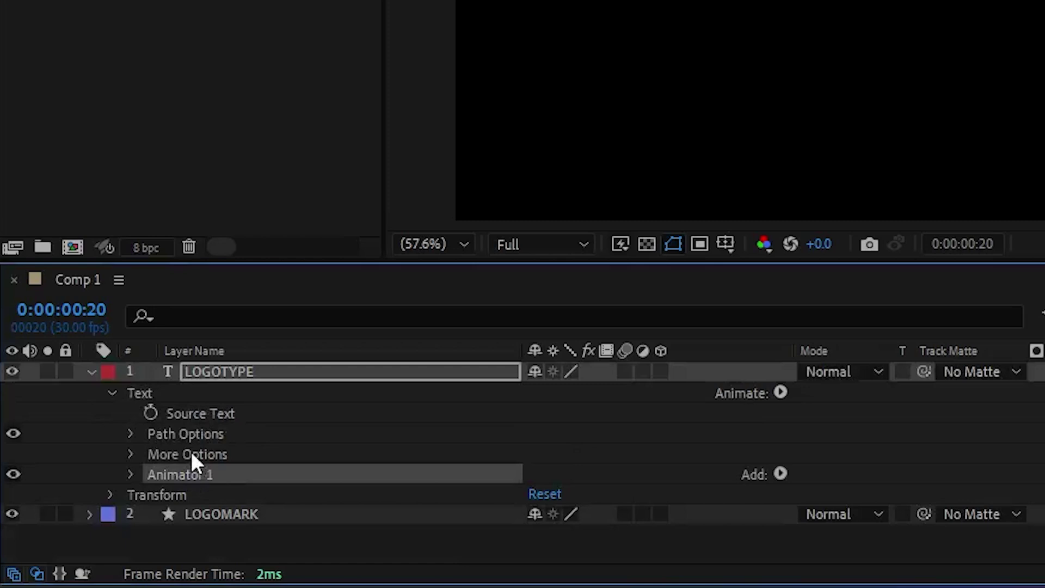
key(ctrl+d)
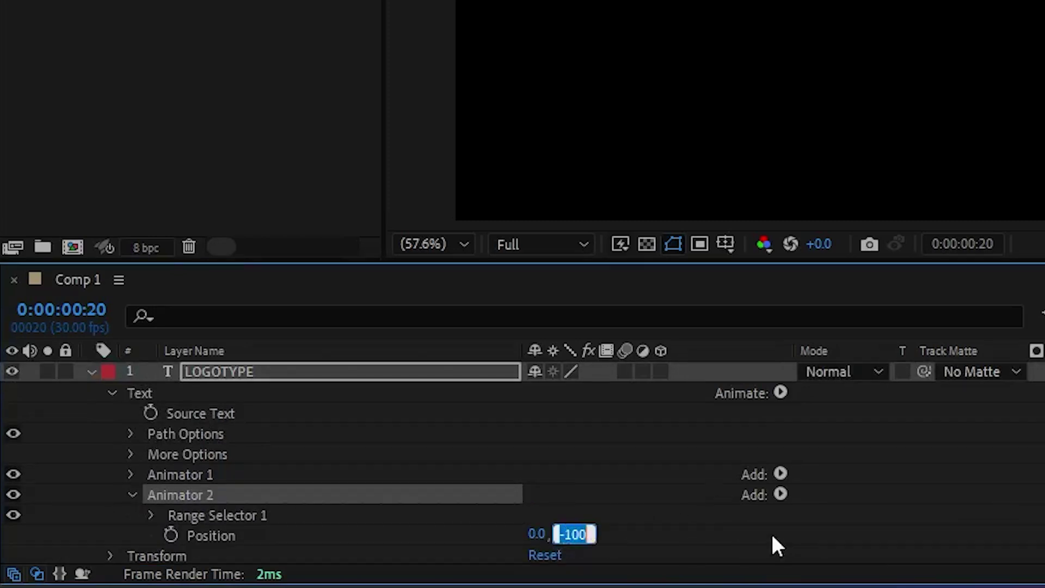
text(50)
key(Return)
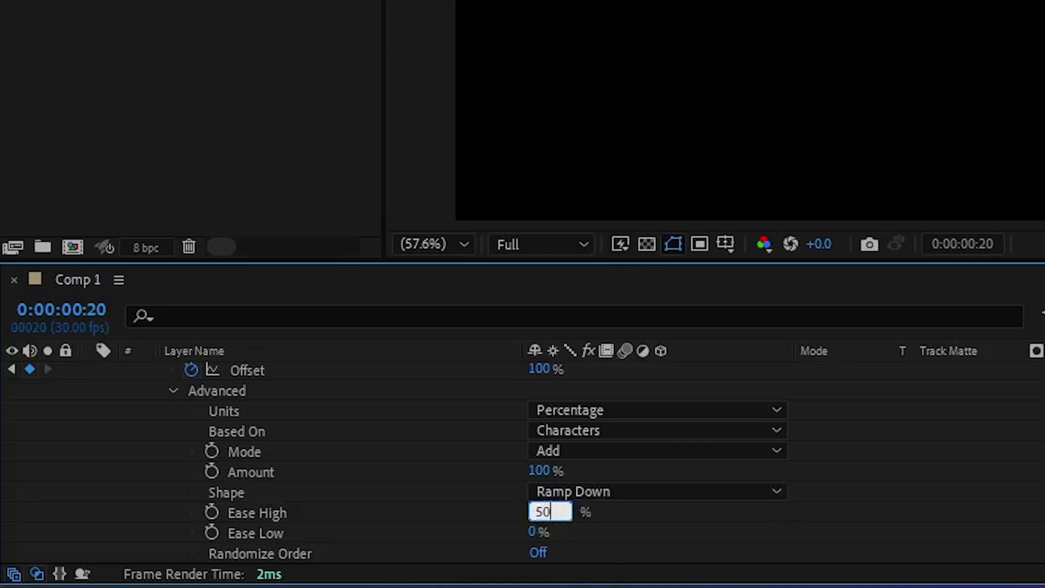
Set Ease High and Ease Low of Animator 2's range selector to 50%, and collapse its advanced settings
click(535, 533)
text(50)
key(Return)
click(173, 391)
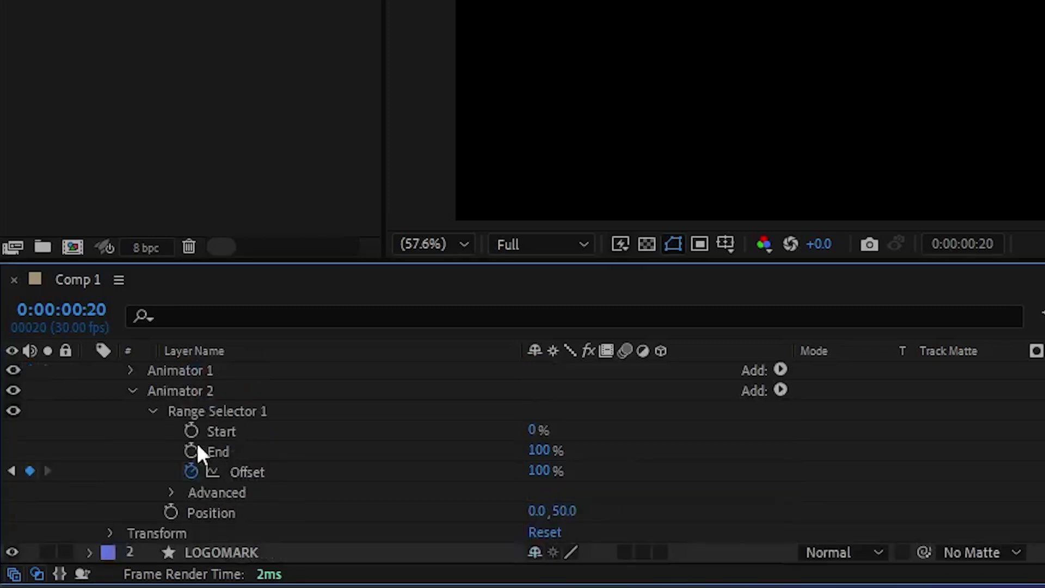
Duplicate Animator 2 and set the new copy's vertical position to -10
click(143, 394)
click(196, 493)
key(ctrl+d)
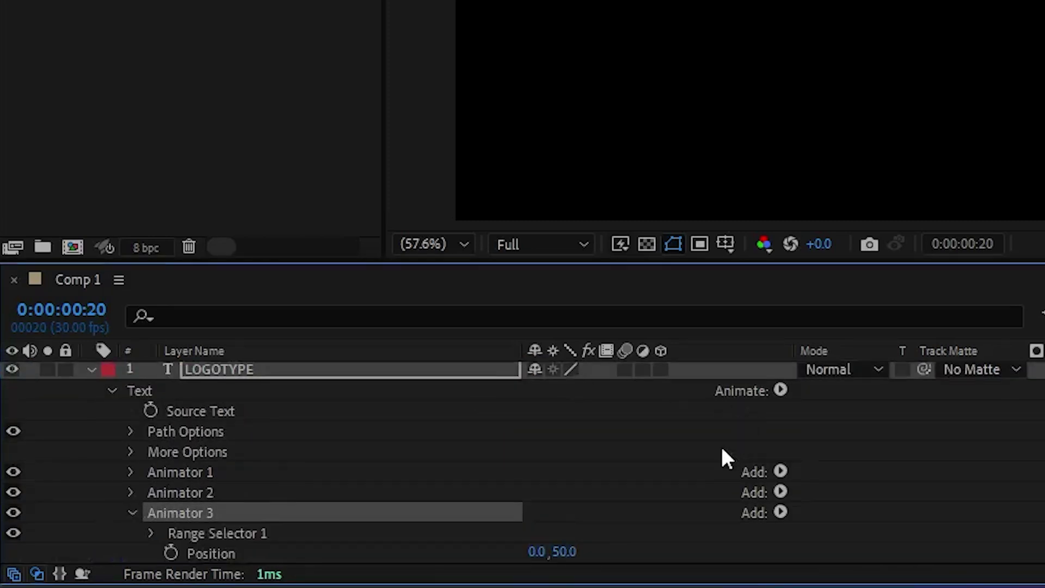
scroll(550, 531, down, 2)
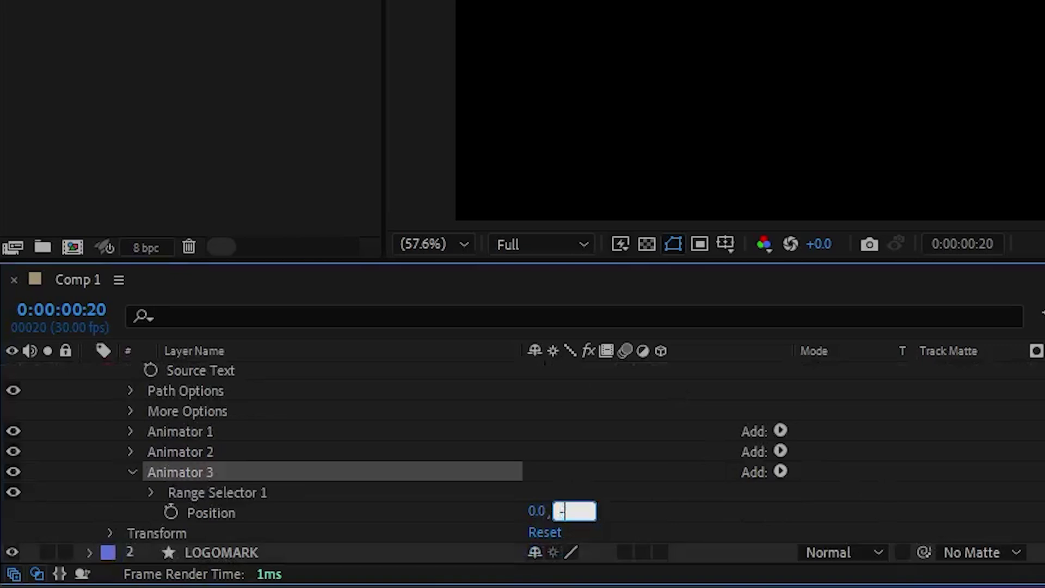
key(Return)
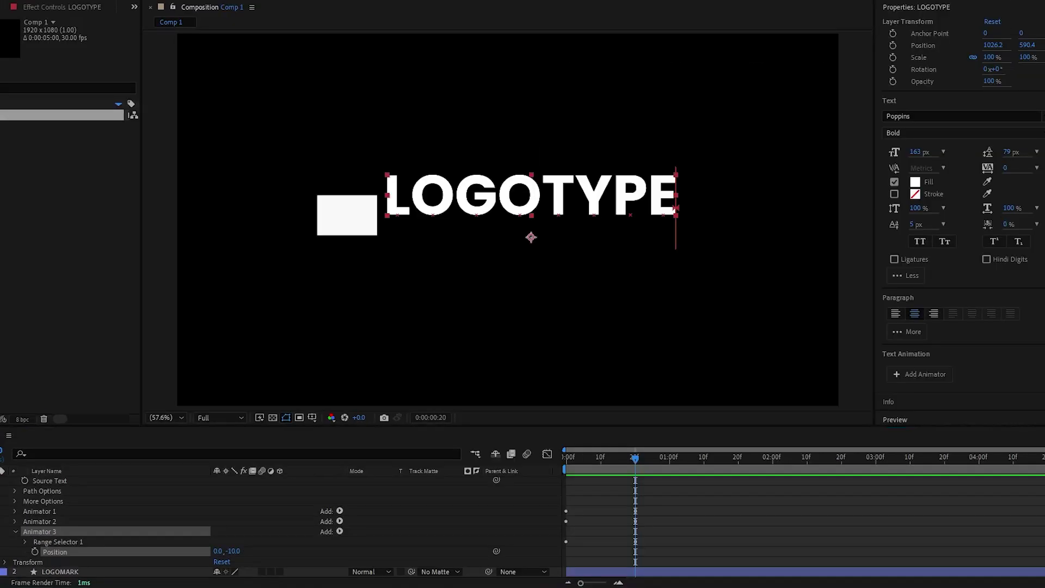
Stagger the Offset keyframes of Animators 2 and 3, starting Animator 2's pair four frames after Animator 1's, and start the LOGOTYPE layer at frame 10
key(u)
drag(656, 542, 635, 502)
drag(731, 527, 625, 517)
drag(636, 522, 649, 523)
drag(723, 547, 627, 538)
drag(635, 542, 659, 544)
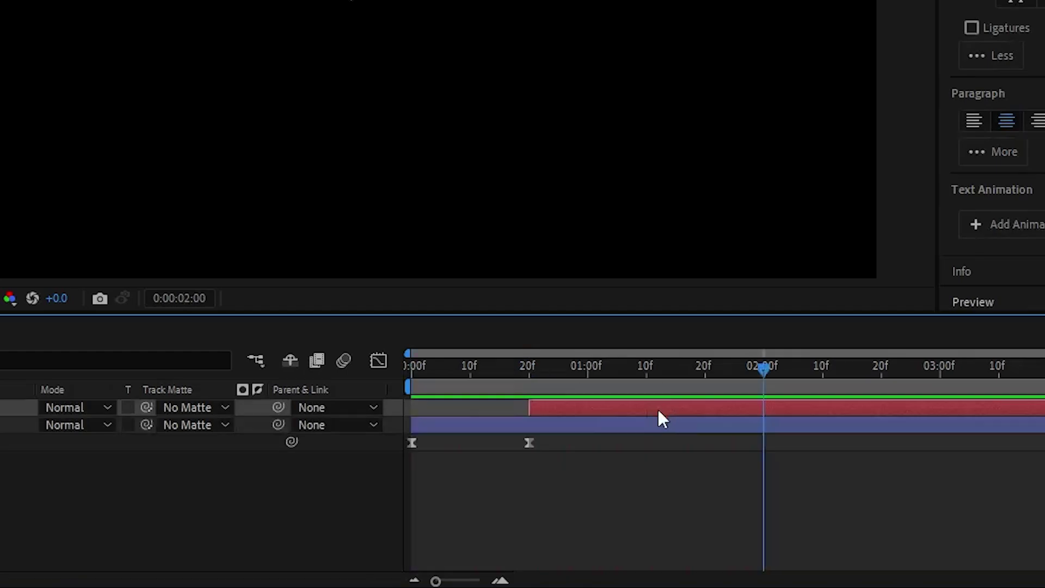
drag(658, 407, 608, 416)
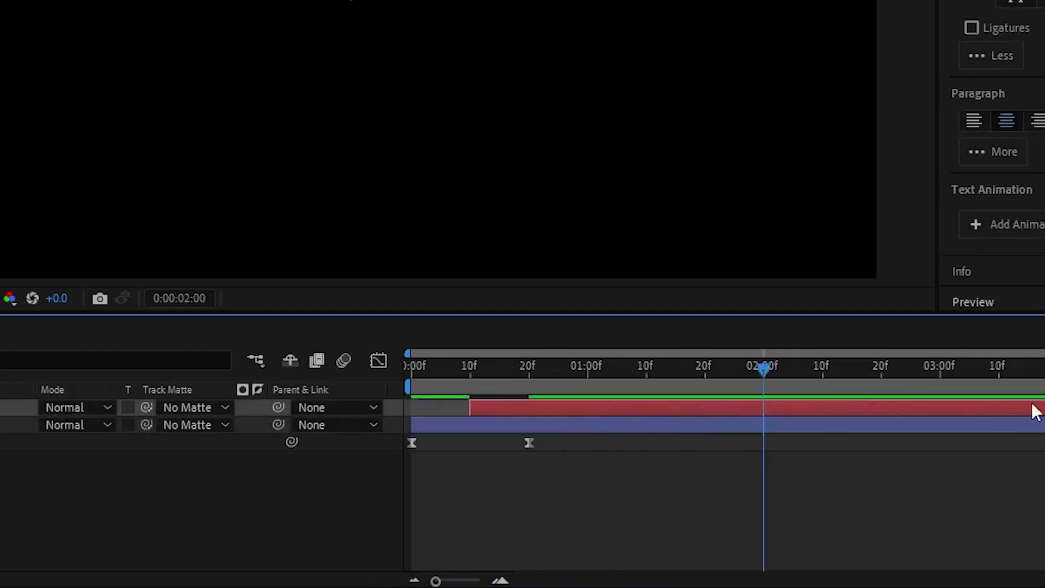
Preview the text animation and try moving the LOGOTYPE layer down across its matte edge
key(space)
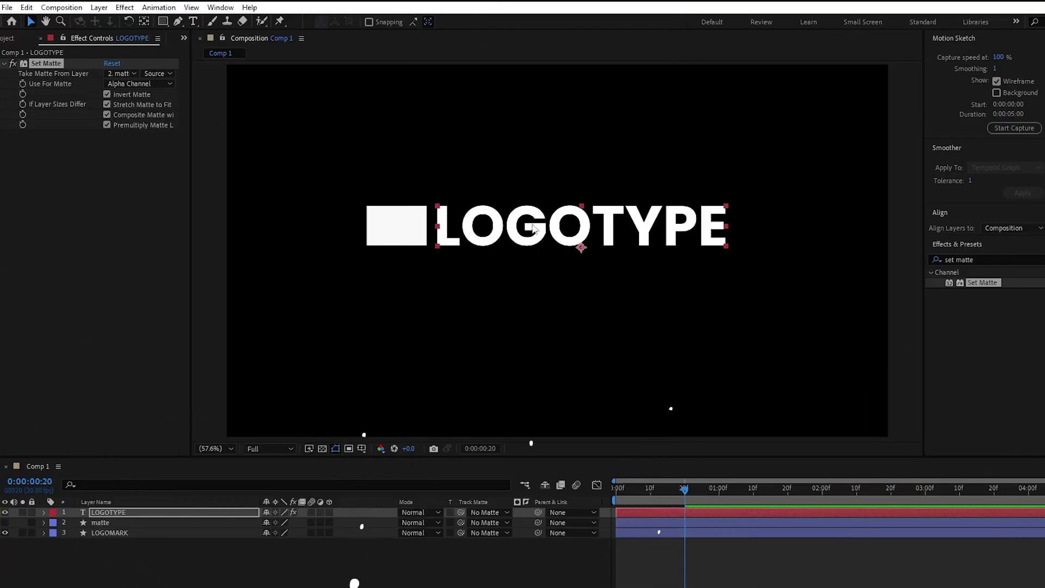
mouse_move(581, 250)
mouse_down()
mouse_move(581, 280)
mouse_move(581, 252)
mouse_move(580, 268)
mouse_up()
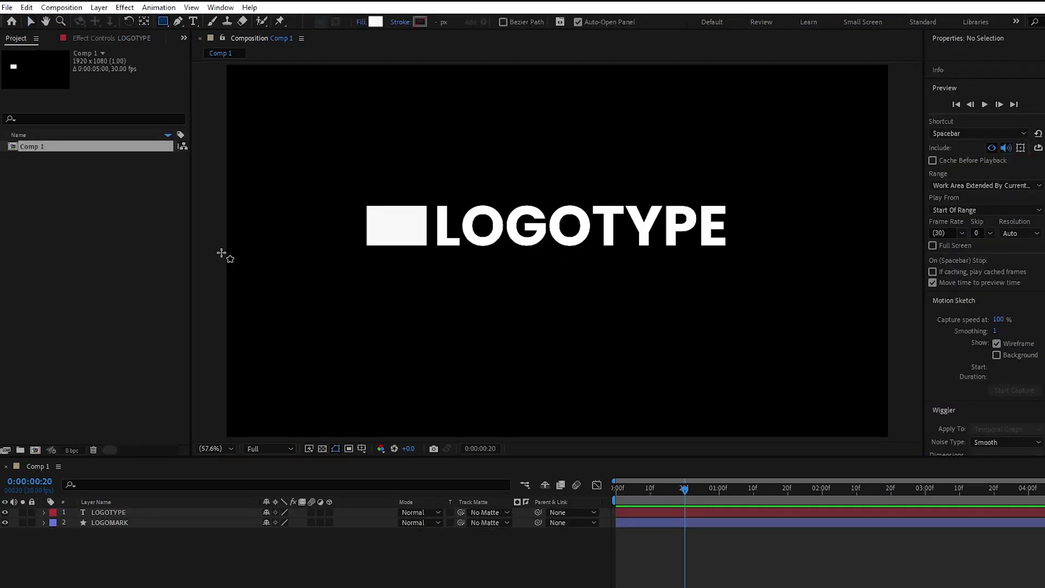
Draw a full-width rectangle covering everything below the logo, name its layer "matte" and place it beneath LOGOTYPE
drag(222, 252, 891, 457)
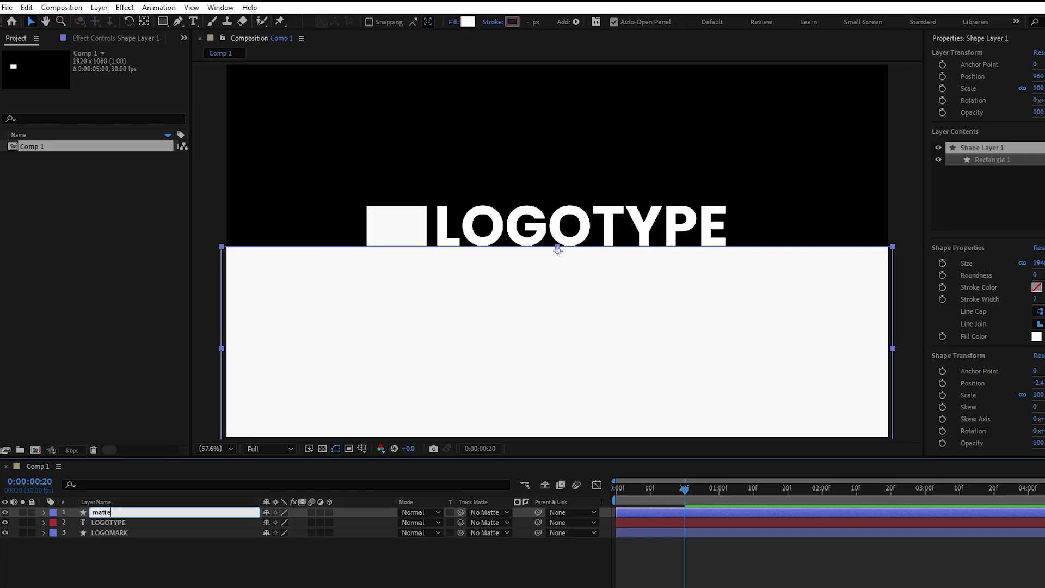
drag(109, 512, 162, 537)
Find the Set Matte effect and apply it to LOGOTYPE, taking the inverted matte from the matte layer
click(220, 7)
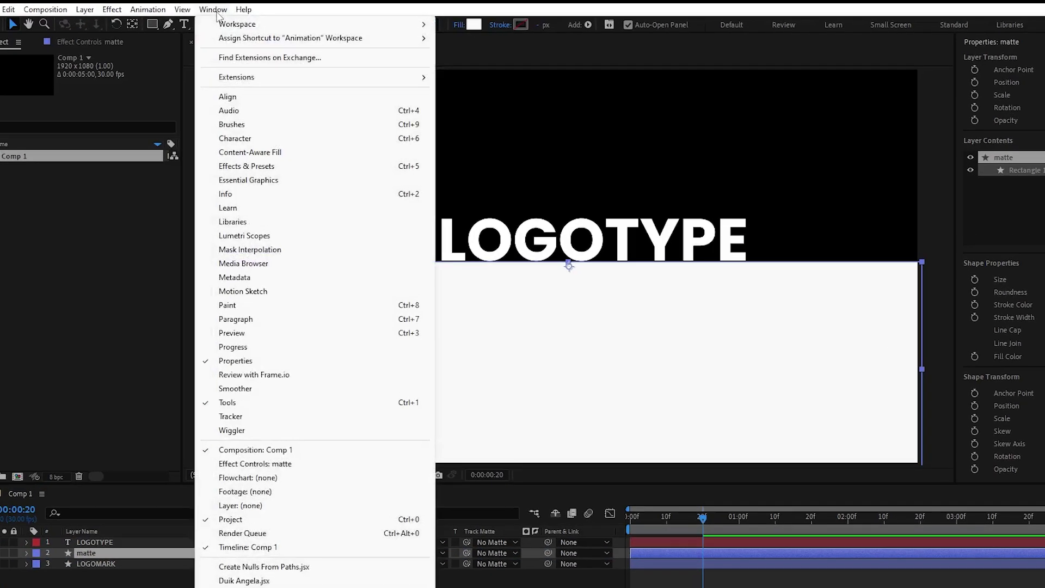
click(232, 256)
text(set matt)
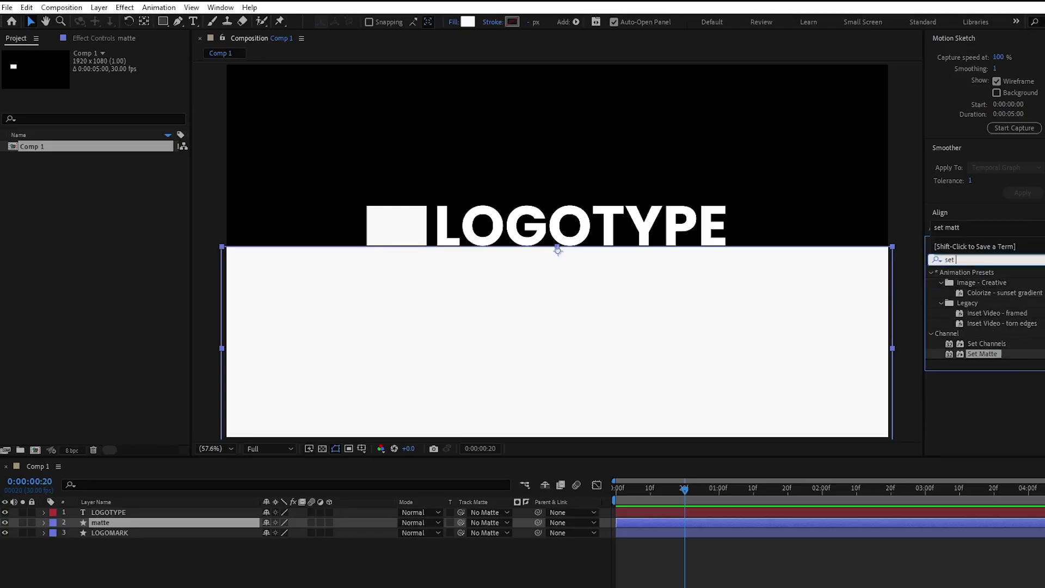
drag(768, 252, 154, 511)
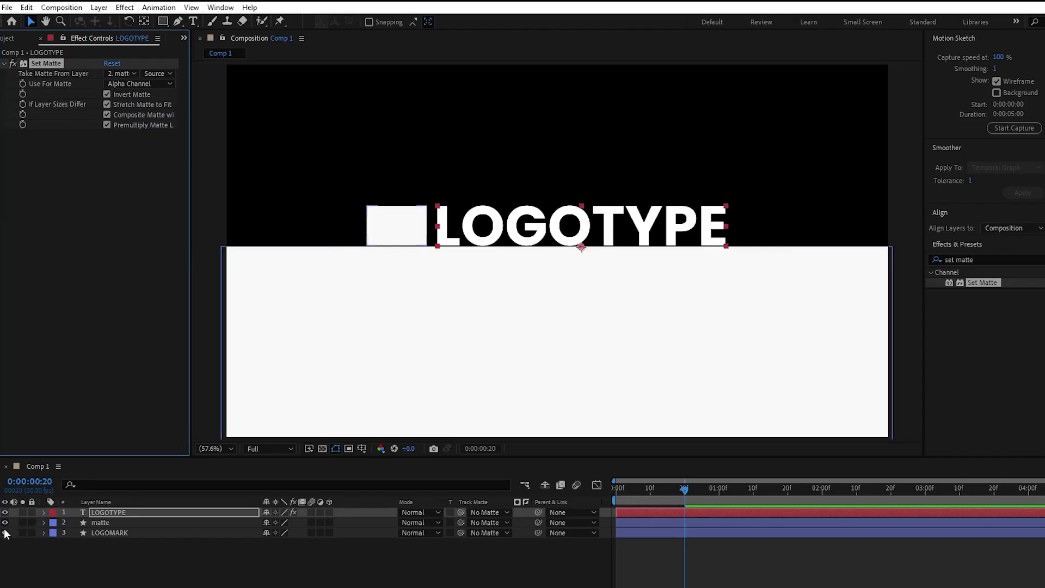
Hide the matte layer and move LOGOTYPE down so the matte cuts off its lower part
click(5, 522)
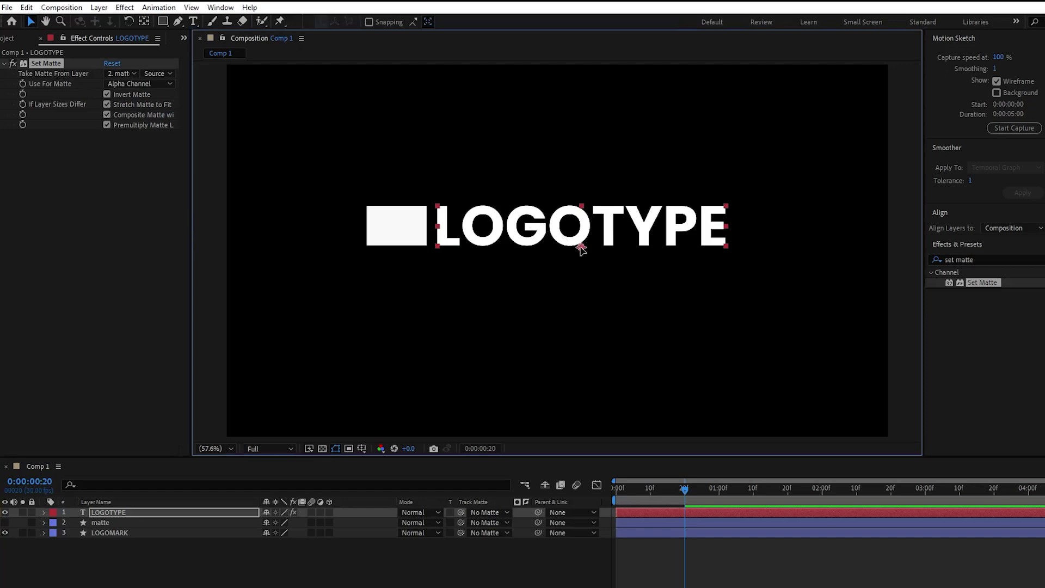
mouse_move(581, 247)
mouse_down()
mouse_move(580, 282)
mouse_move(579, 266)
mouse_up()
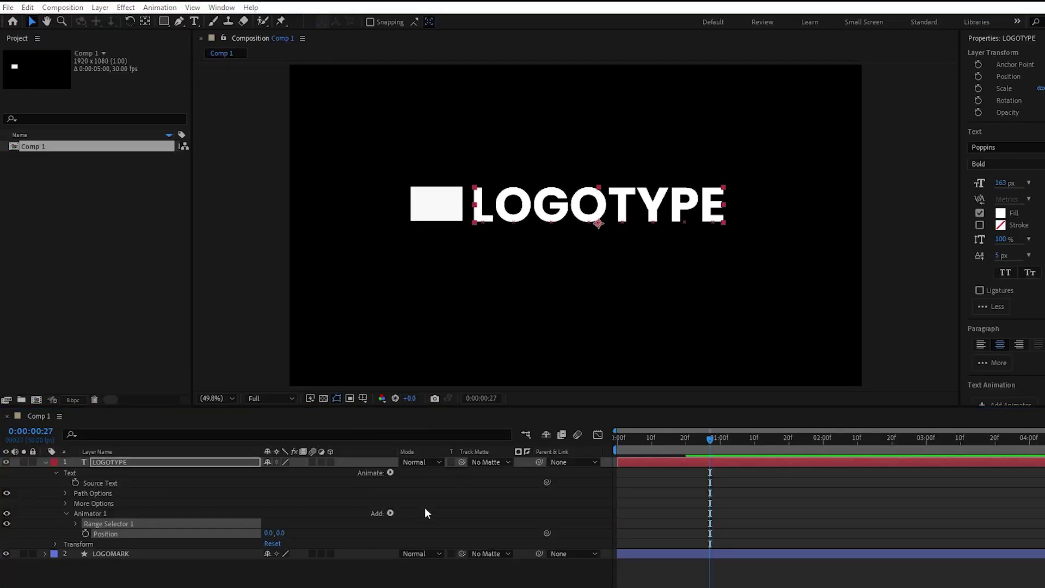
Add a Rotation property and a Wiggly selector to Animator 1 of the LOGOTYPE layer
click(390, 511)
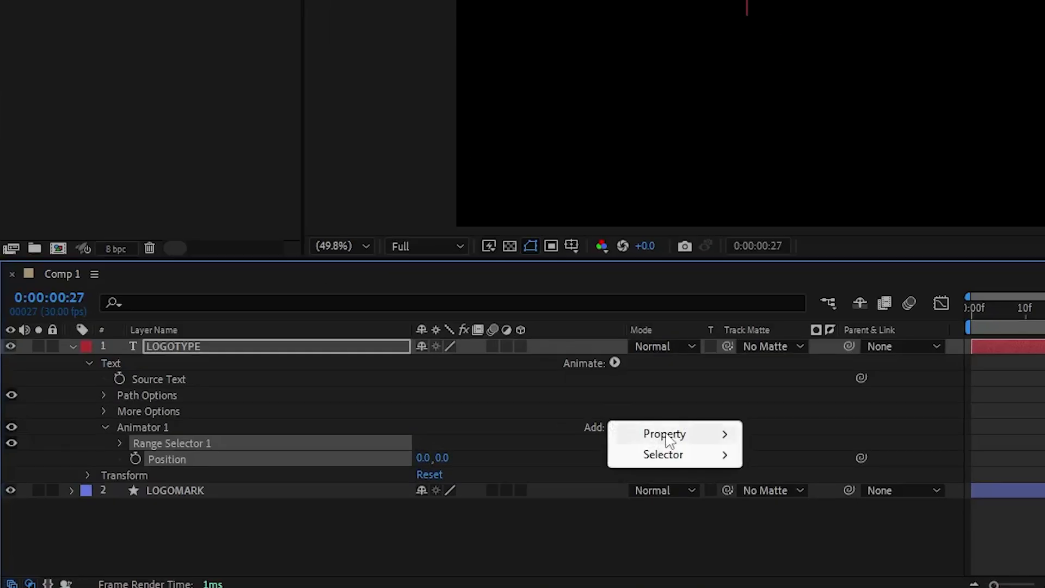
mouse_move(668, 440)
click(833, 171)
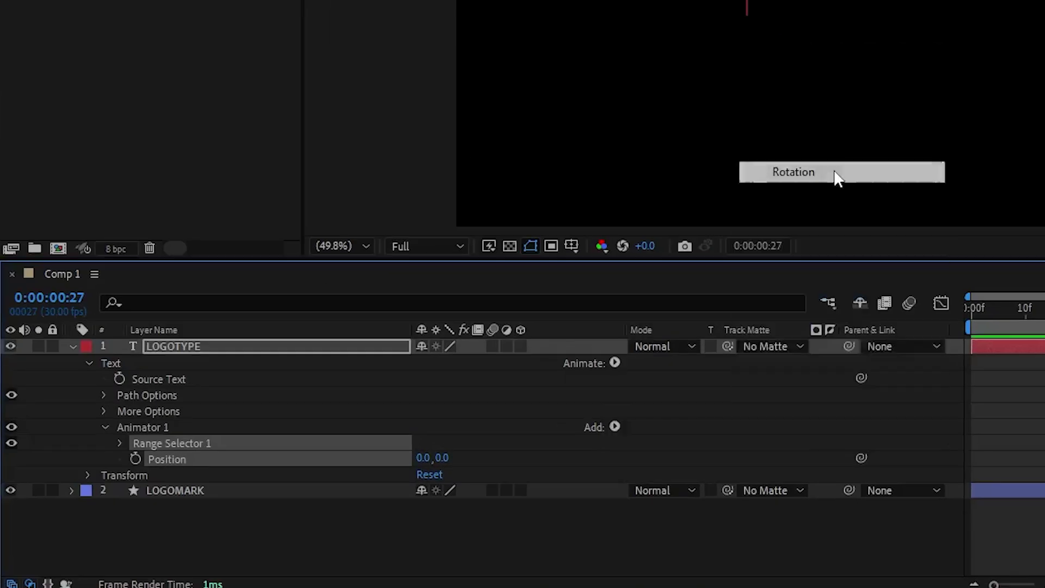
click(615, 427)
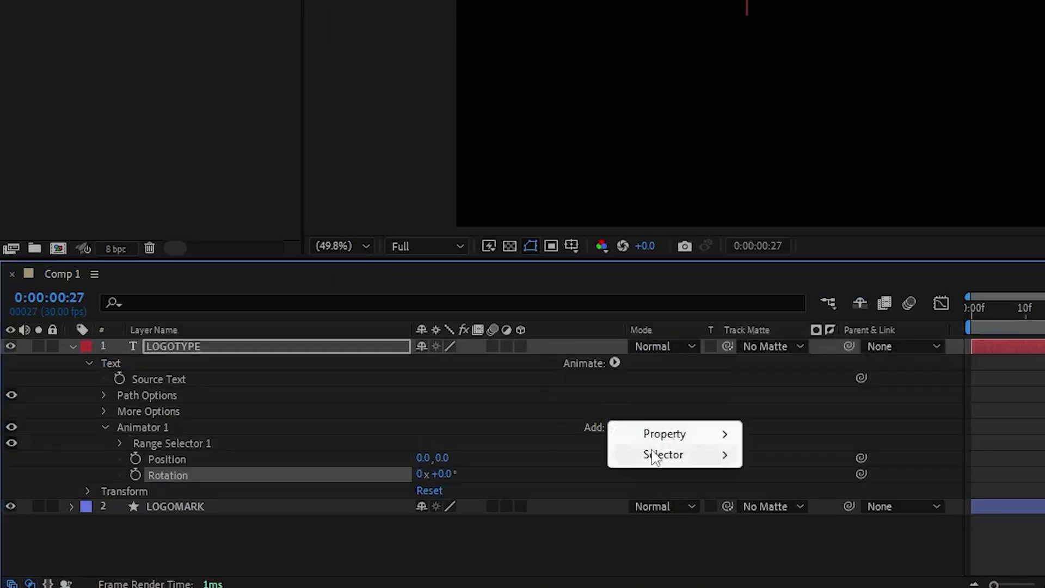
mouse_move(688, 456)
click(792, 472)
Go to the first frame and set Animator 1's Position to 10, 20 and its Rotation to 10°
key(Home)
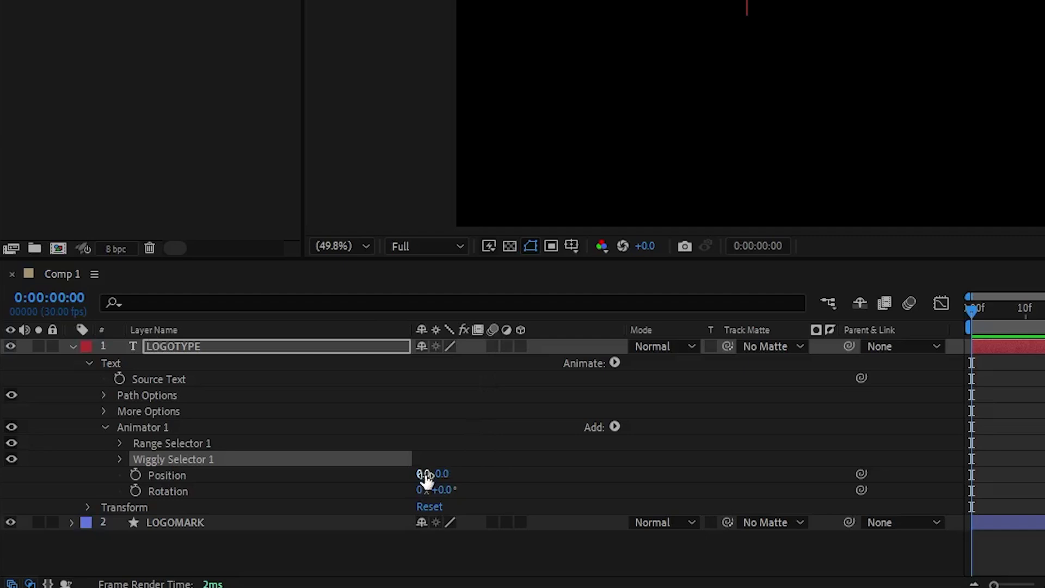
click(423, 474)
text(10)
key(Tab)
text(20)
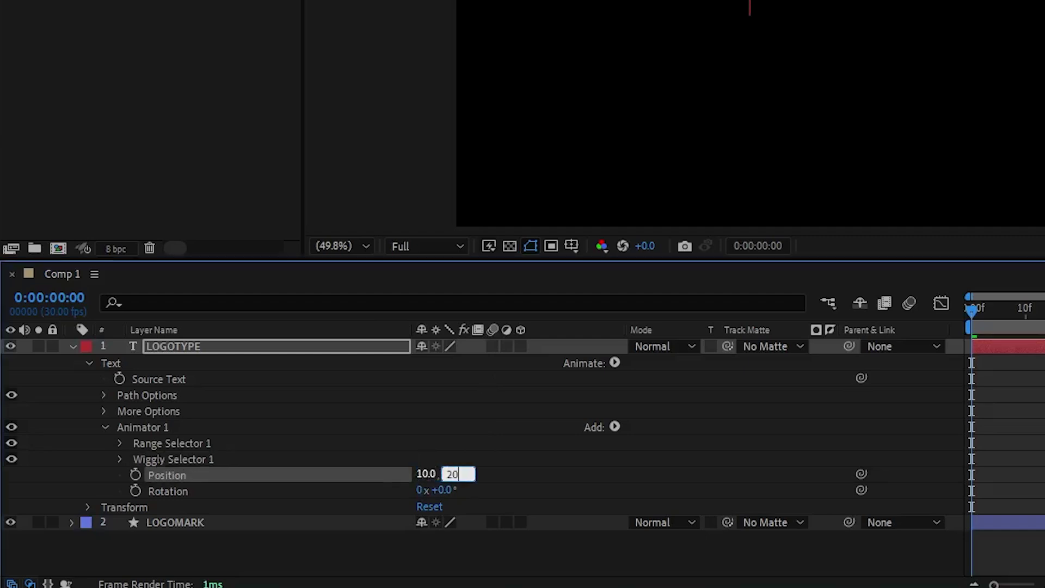
key(Return)
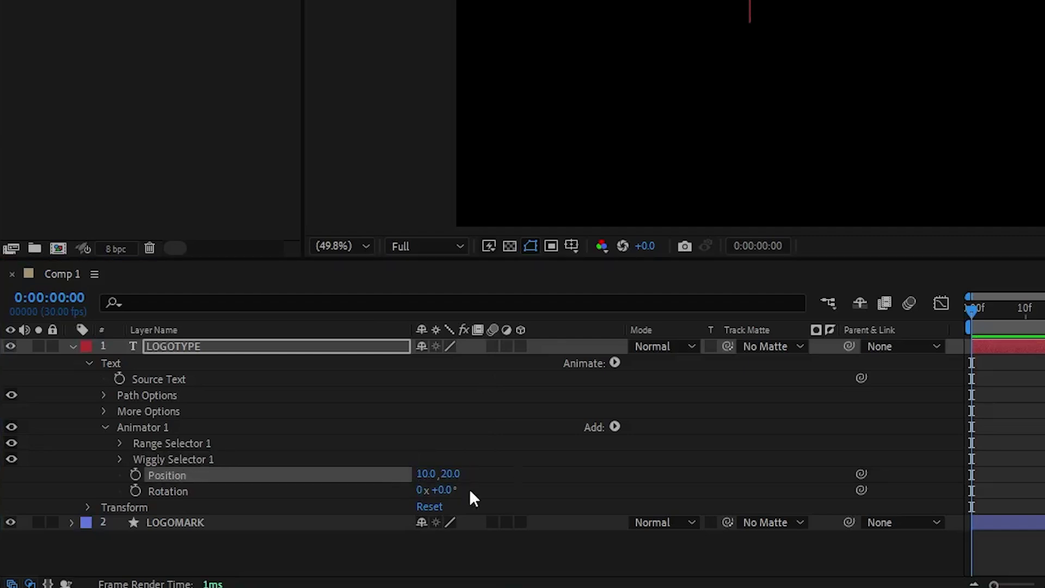
click(442, 491)
key(Return)
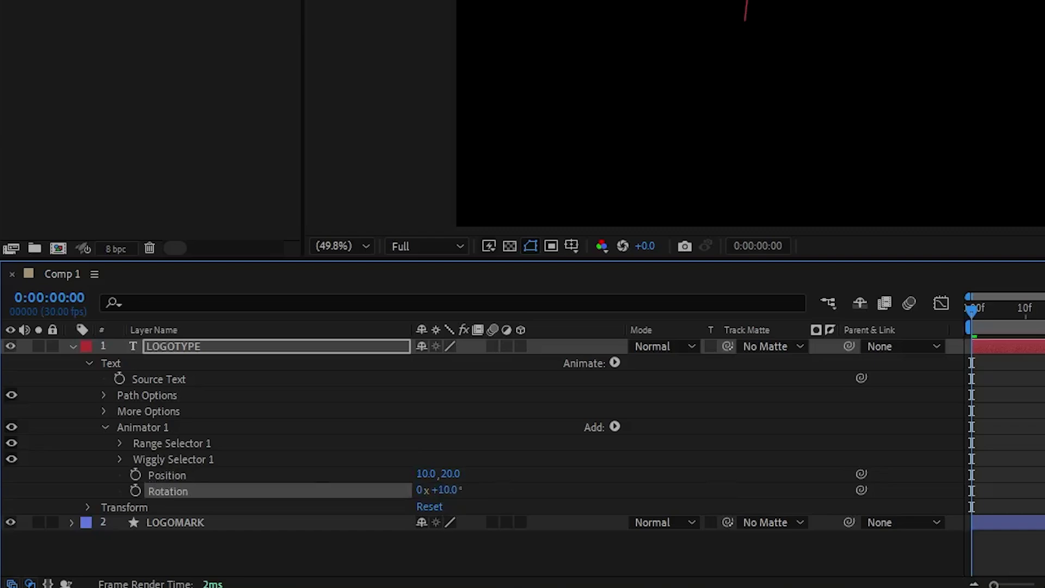
Set the text's vertical Grouping Alignment to -40% and the Wiggly Selector's Wiggles/Second to 3
click(104, 412)
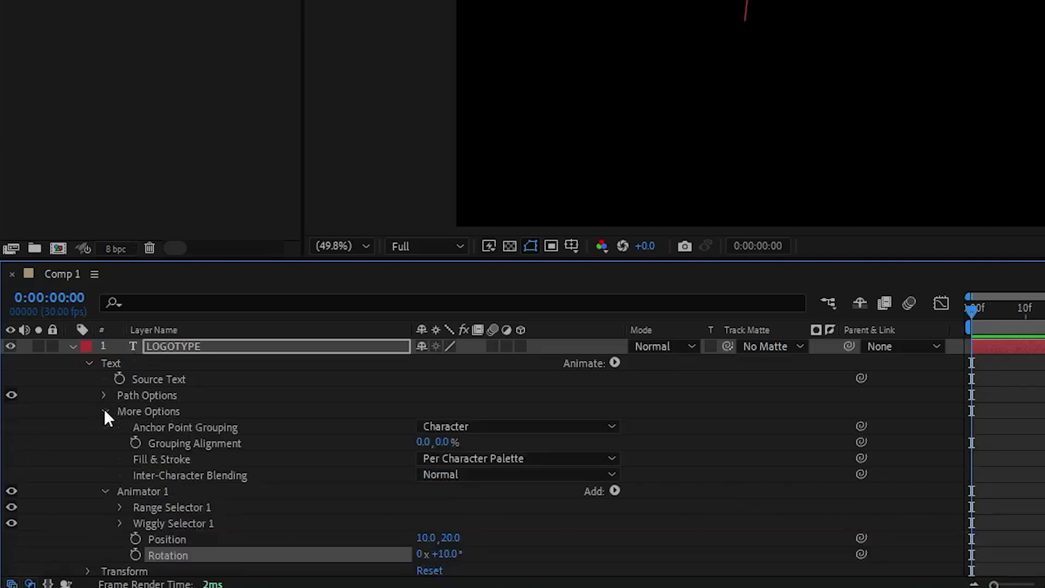
click(437, 441)
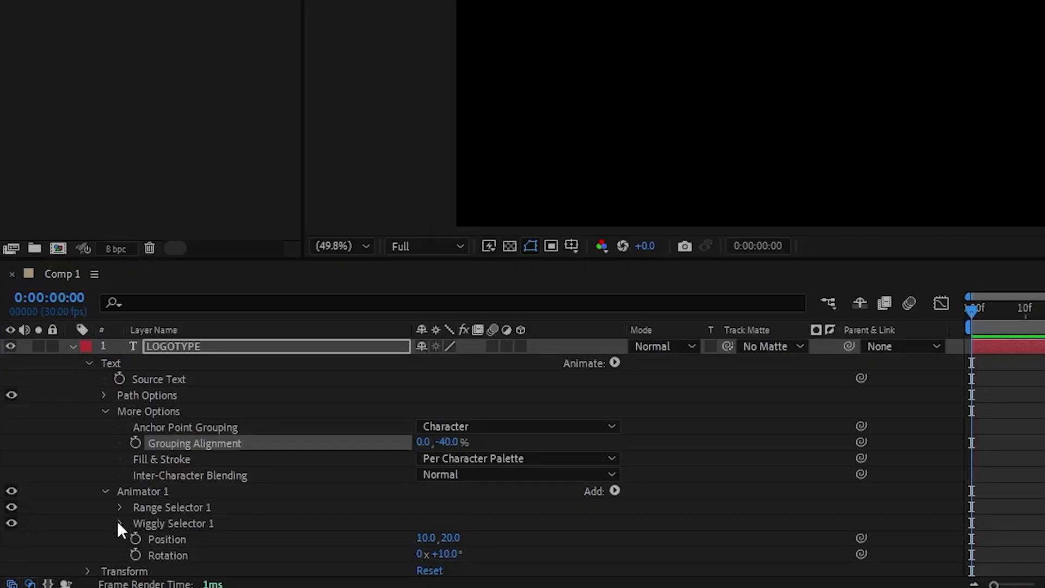
click(119, 523)
scroll(294, 493, down, 3)
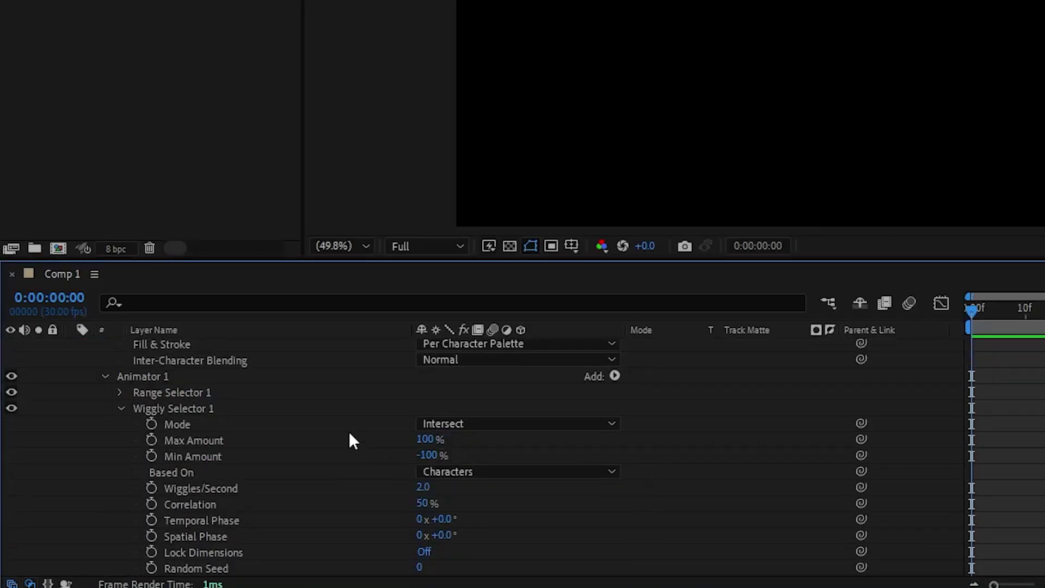
click(424, 488)
key(Return)
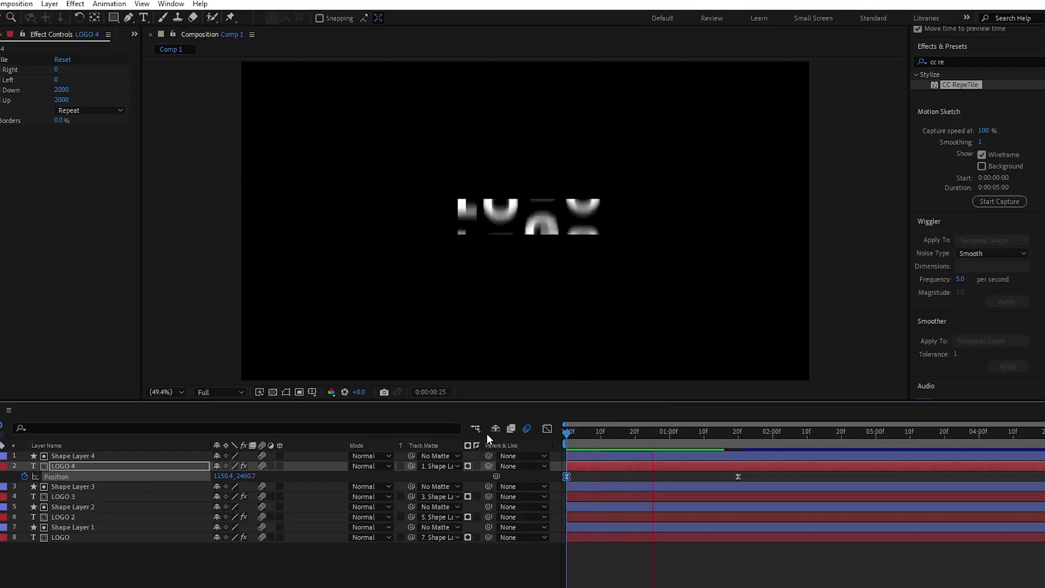
Place a red rectangle shape layer behind each letter of LOGO and duplicate the LOGO text layer three times
key(space)
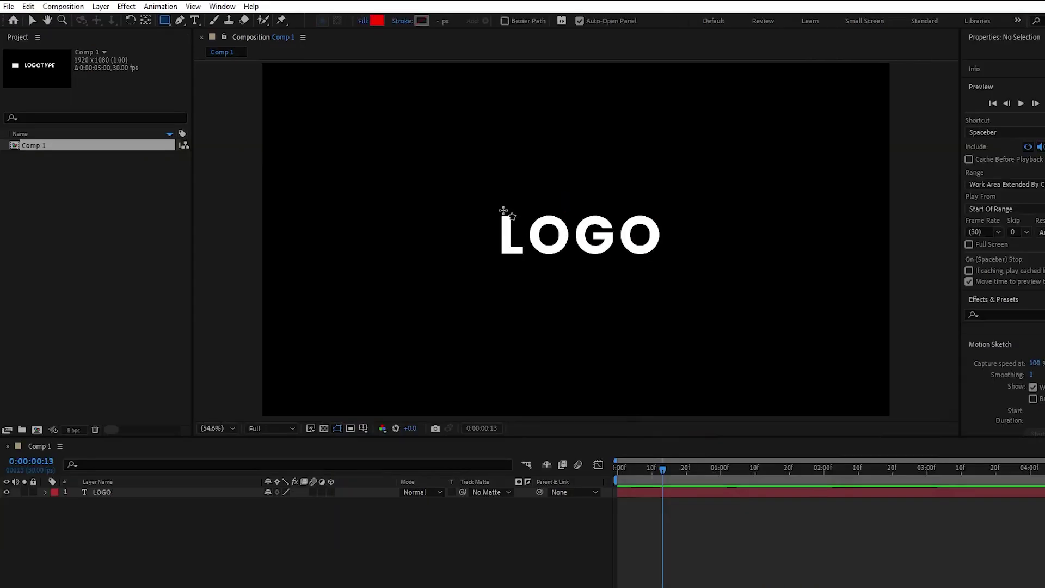
drag(496, 209, 527, 270)
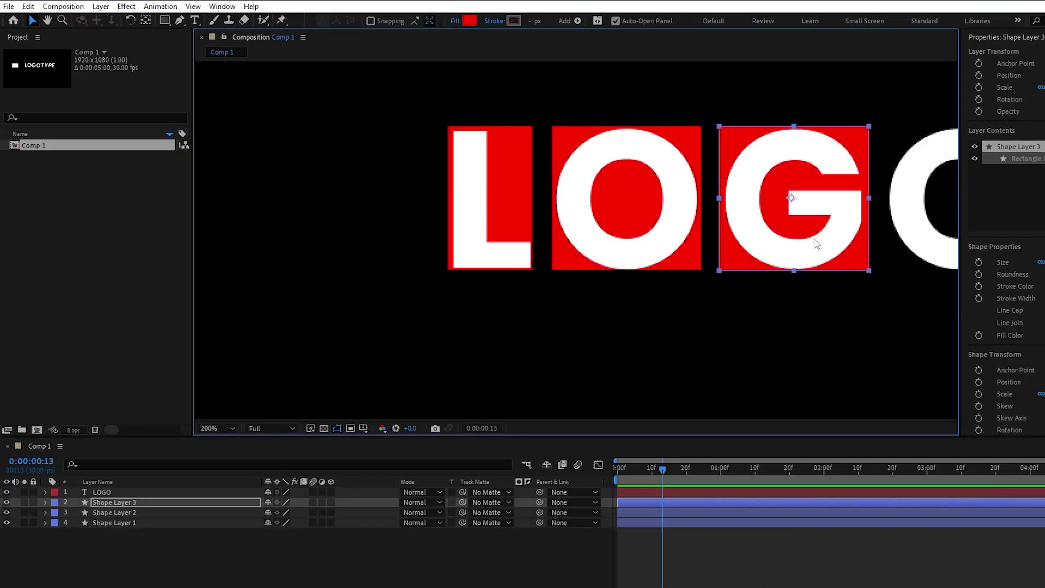
key(ctrl+d)
key(ctrl+d)
key(ctrl+d)
Draw a rectangular mask on each of the four LOGO text layers so each one shows a single letter
key(q)
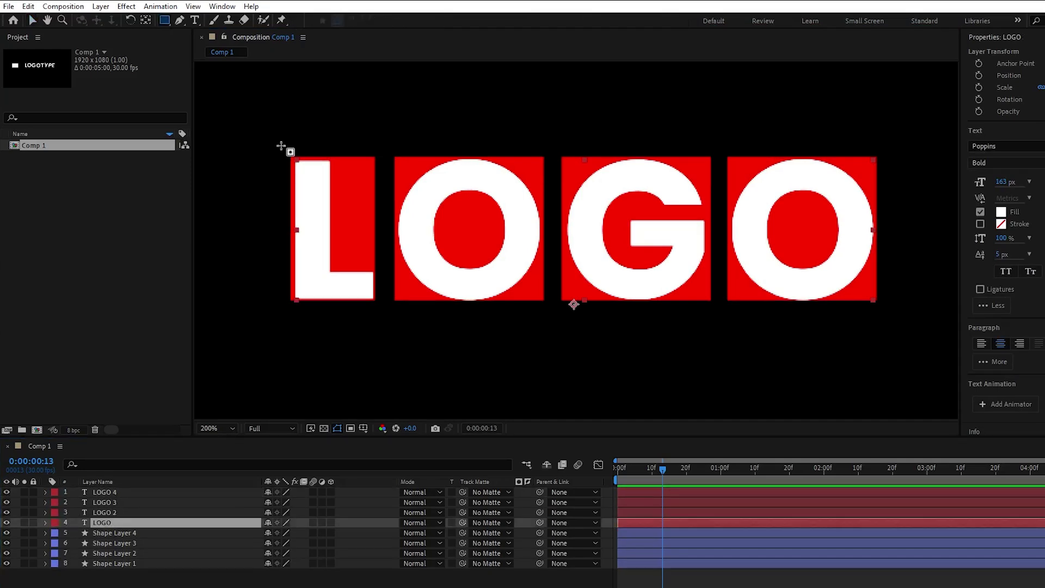
drag(383, 308, 378, 315)
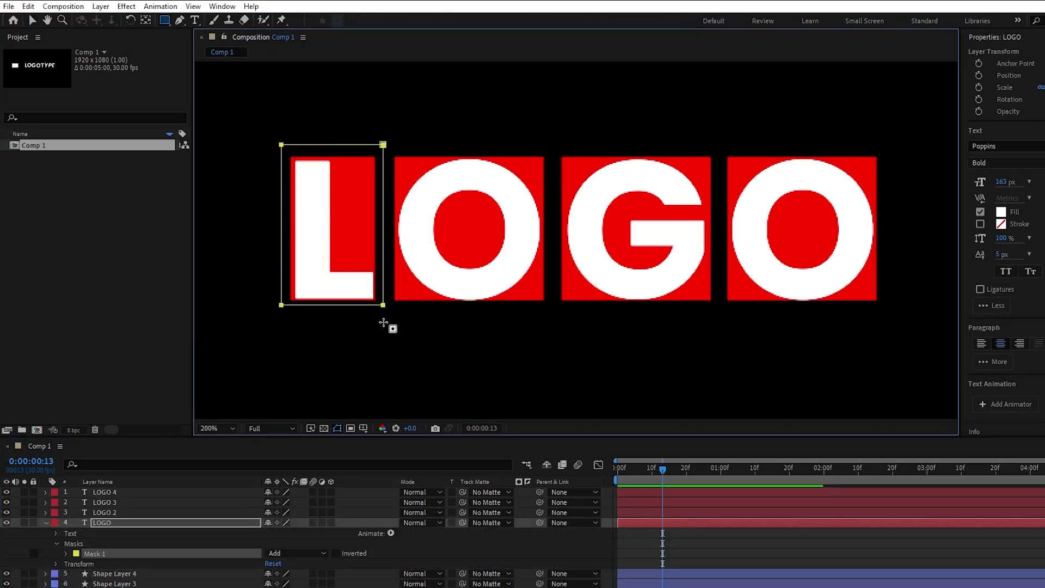
click(105, 512)
drag(389, 149, 552, 308)
click(104, 503)
drag(555, 146, 719, 310)
click(104, 492)
drag(722, 145, 889, 313)
Put each shape layer directly above its matching letter layer and use it as that letter's track matte
mouse_move(105, 522)
mouse_down()
mouse_move(107, 568)
mouse_move(110, 509)
mouse_up()
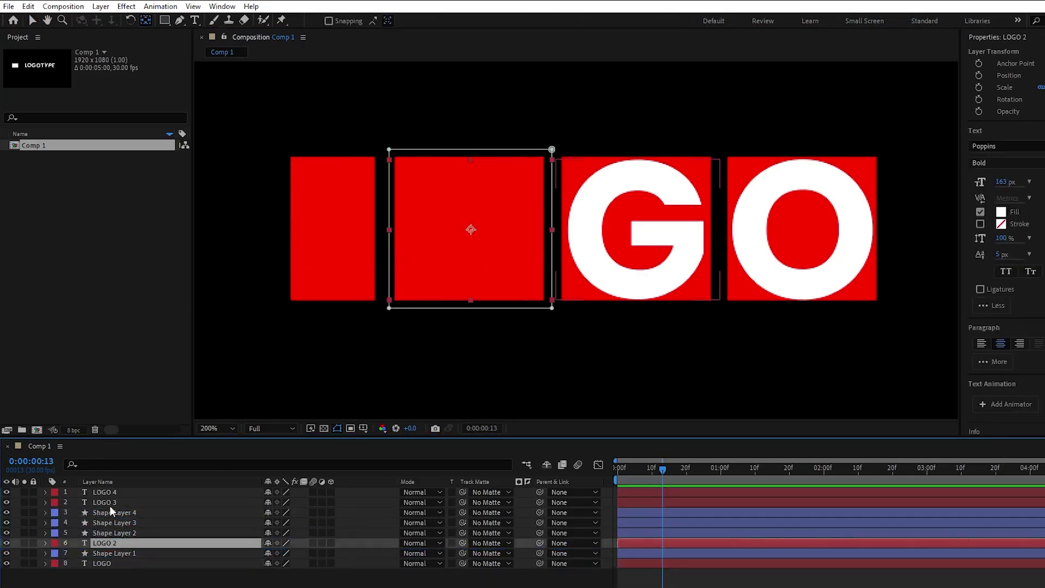
drag(226, 502, 159, 515)
drag(462, 543, 201, 534)
drag(347, 559, 132, 552)
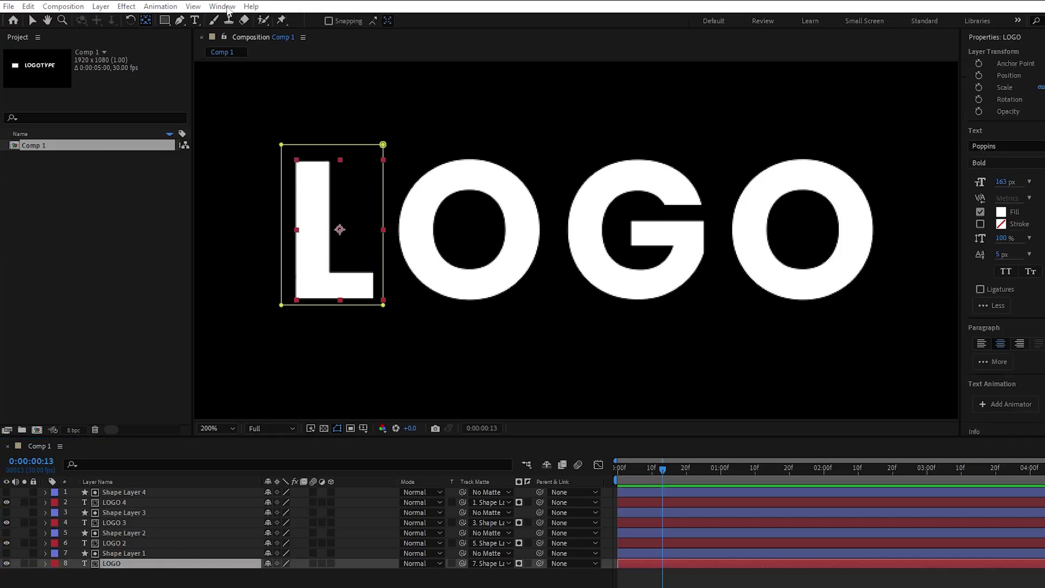
Apply CC RepeTile to the LOGO layer holding the L, with Expand Down and Expand Up set to 2000
click(222, 7)
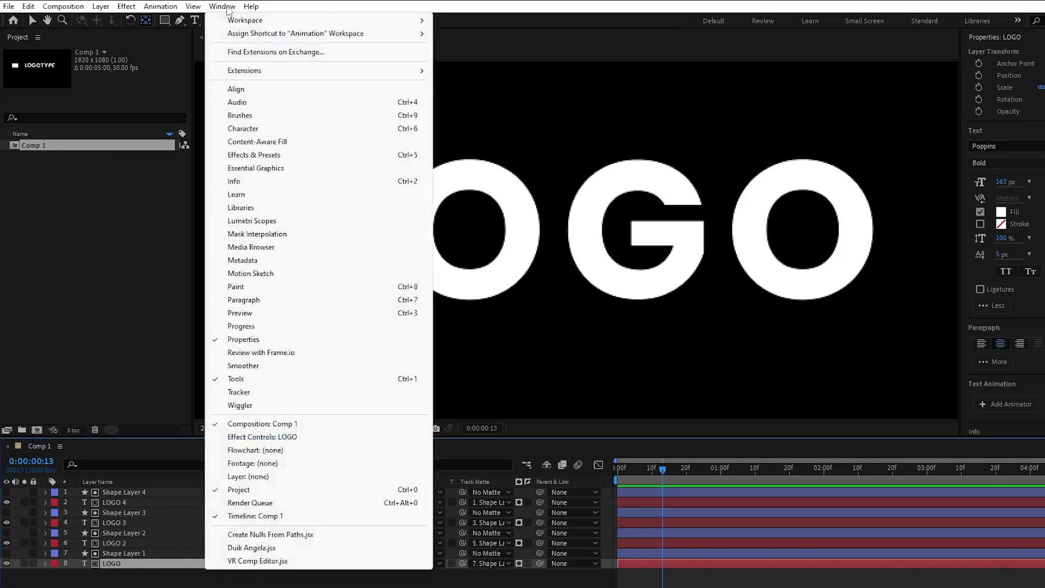
click(254, 155)
click(1017, 66)
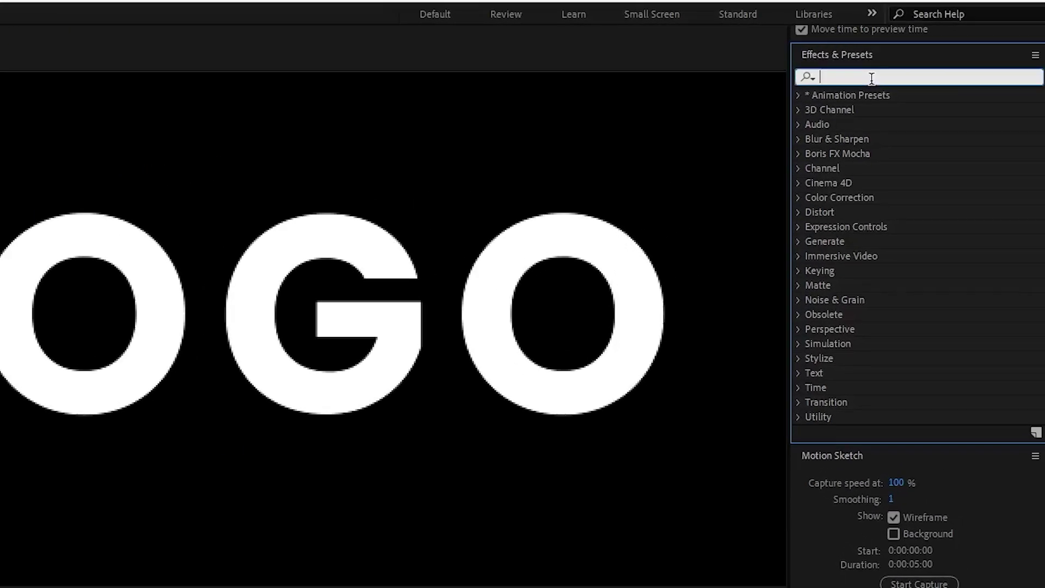
text(cc re)
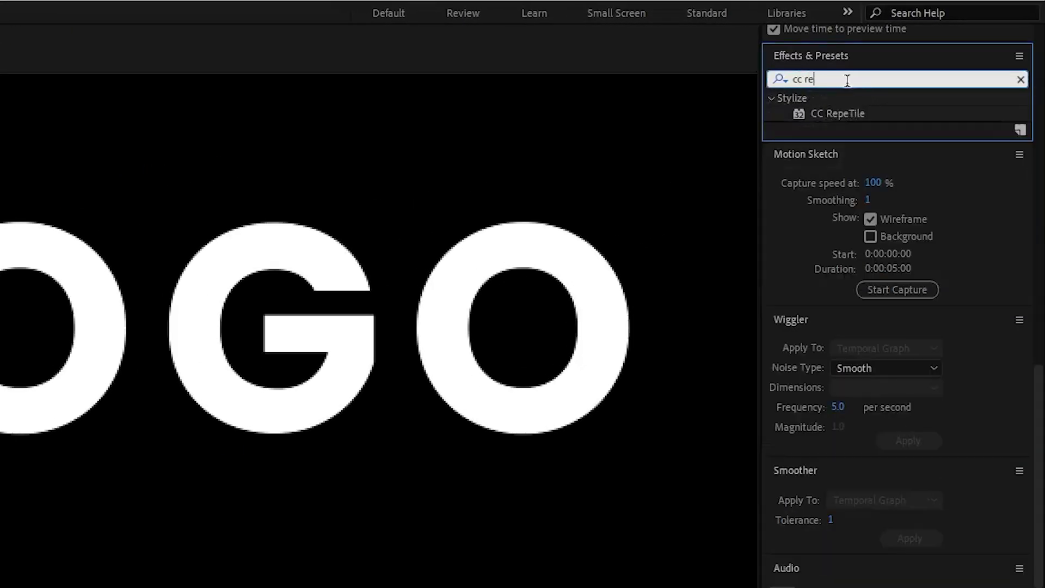
drag(862, 116, 328, 501)
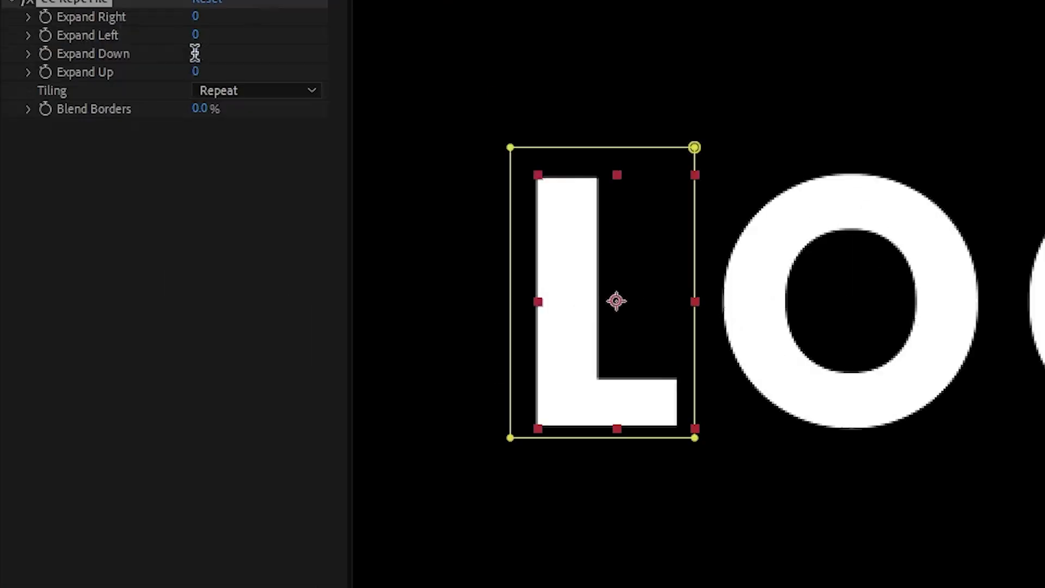
click(195, 53)
text(2000)
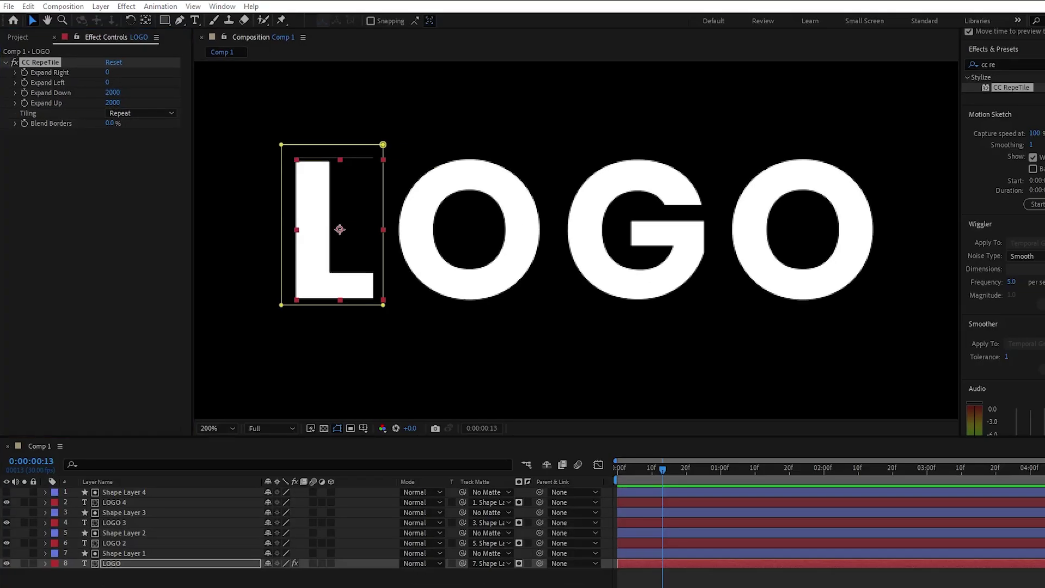
Add Position keyframes to all four LOGO text layers at 0:00:01:20
ctrl+click(114, 543)
ctrl+click(114, 523)
ctrl+click(113, 502)
drag(663, 469, 669, 469)
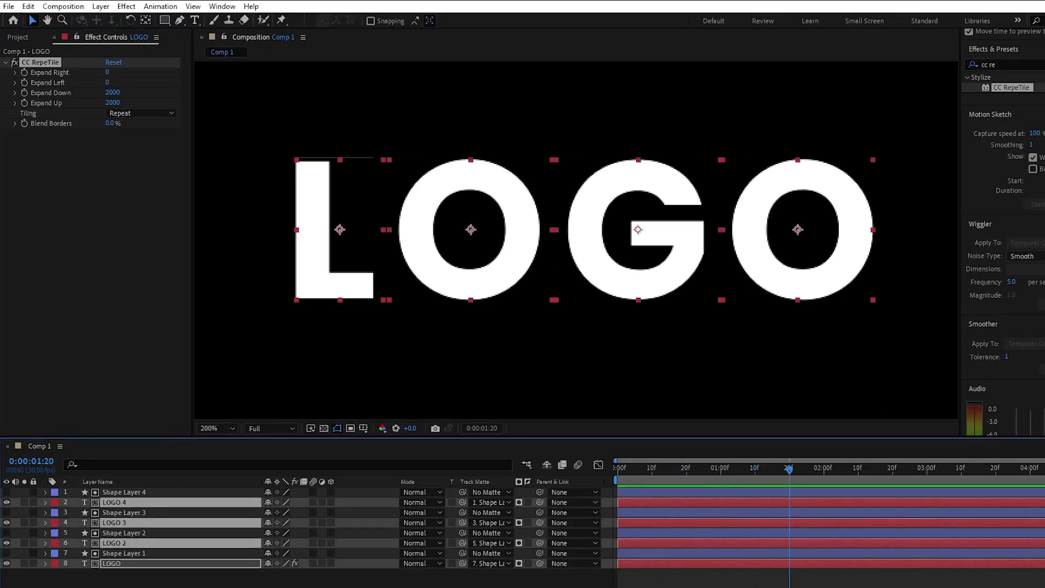
key(p)
click(76, 512)
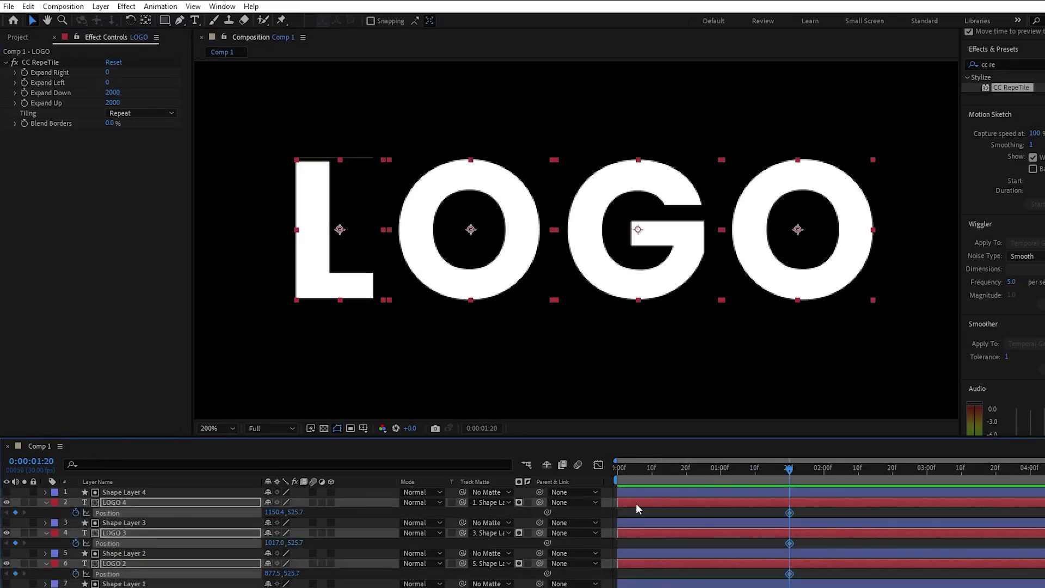
At the first frame, set the L layer's vertical position to 2533.7 and offset the other letters vertically too
drag(630, 474, 606, 408)
drag(292, 570, 871, 543)
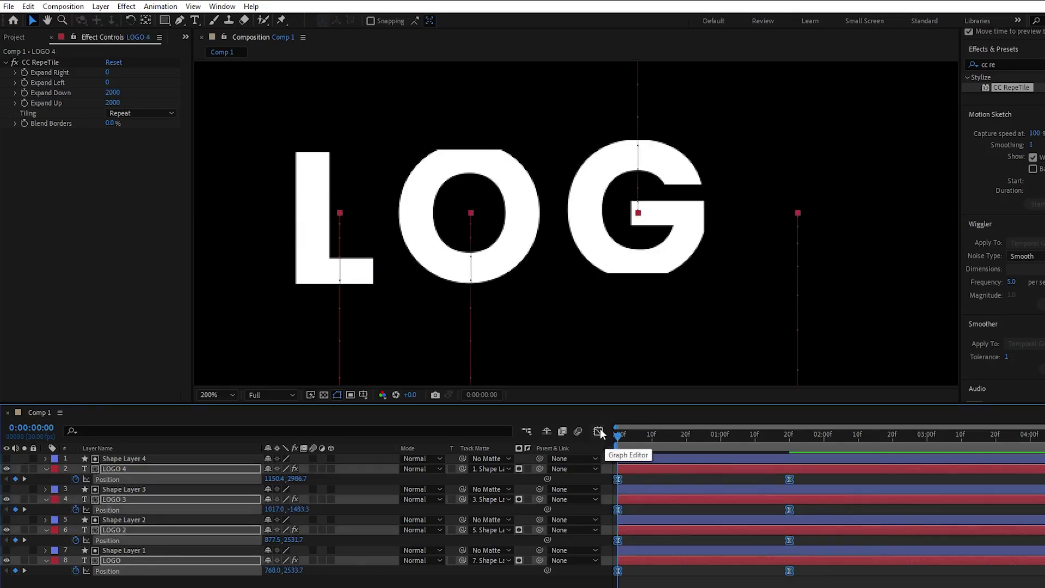
Shape the letters' Position speed curves into a sharp peak around frame 20 with long eases at both keyframes
click(599, 431)
drag(795, 586, 763, 587)
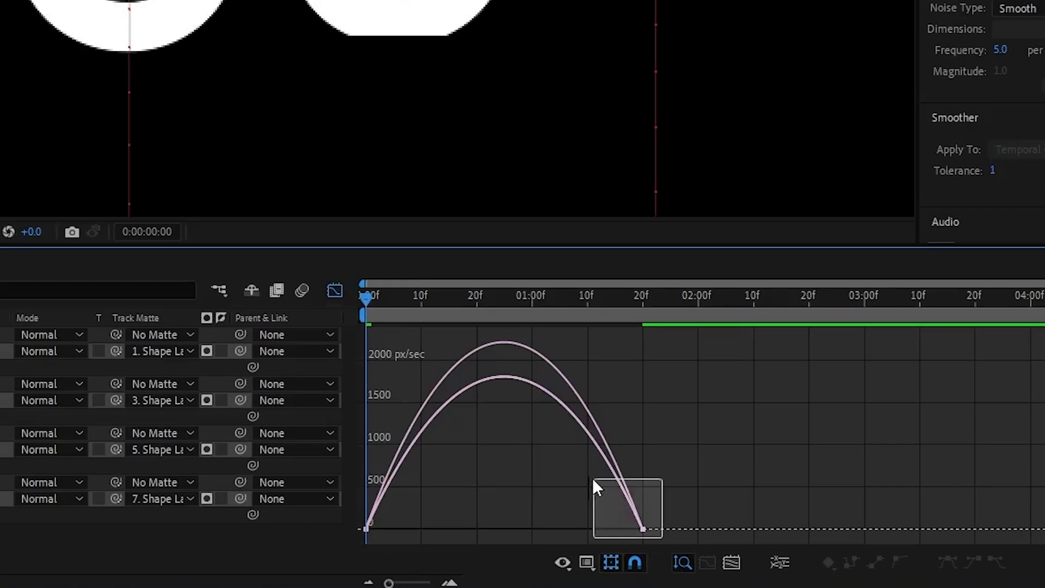
drag(579, 518, 496, 517)
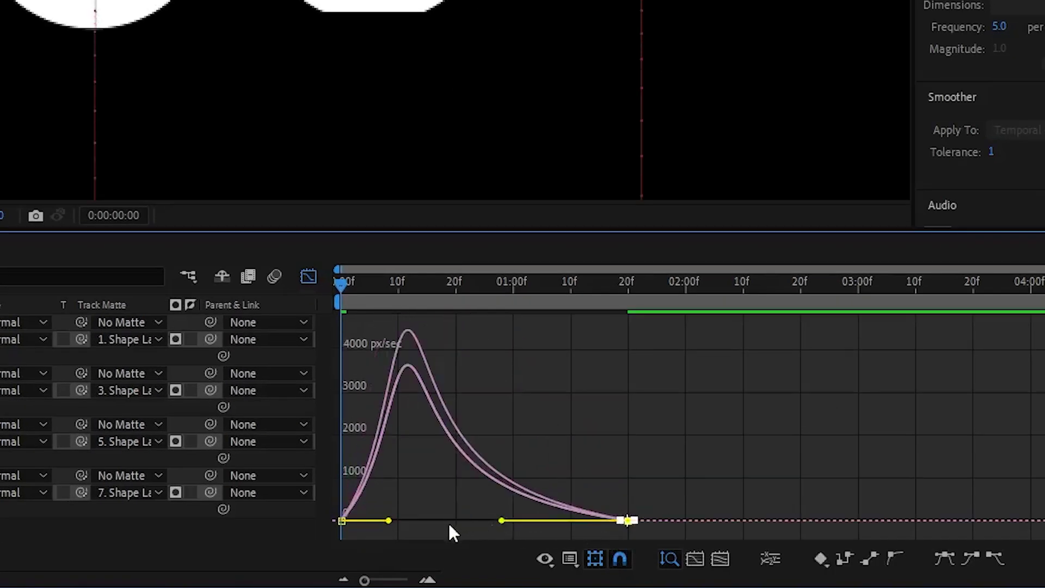
drag(433, 442, 444, 517)
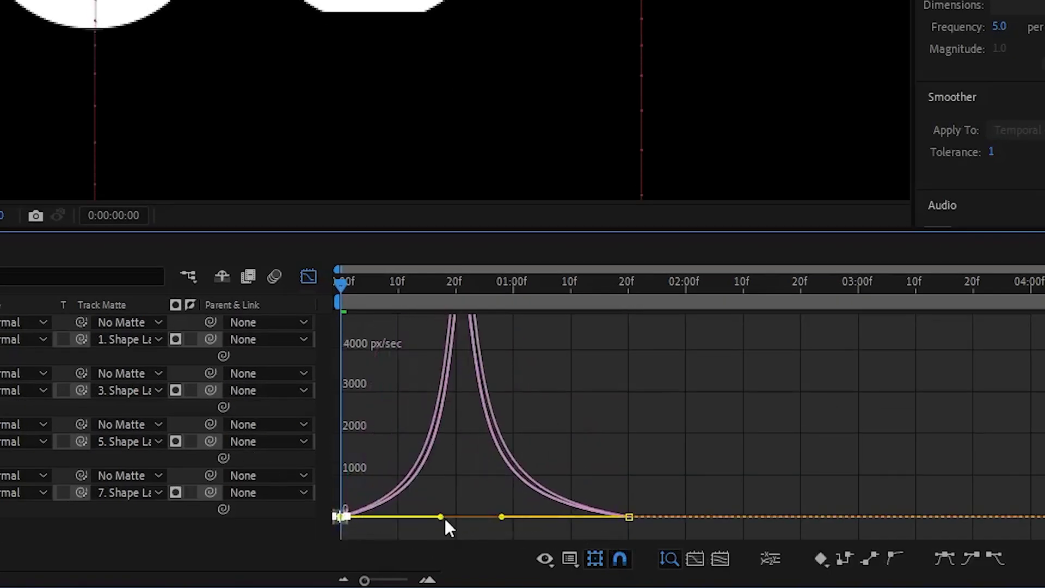
key(shift+F3)
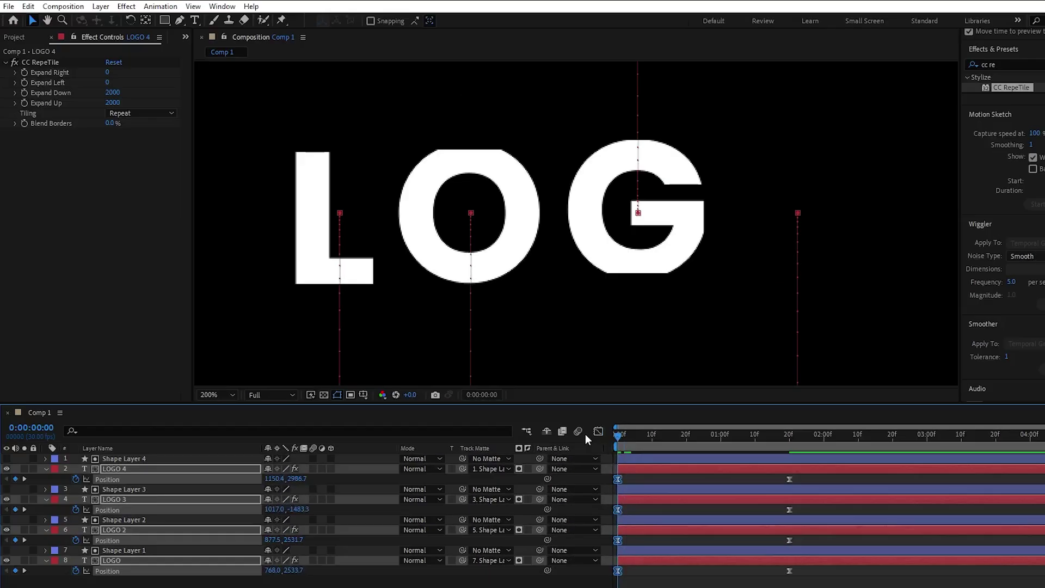
Enable motion blur for all layers and the composition
key(ctrl+a)
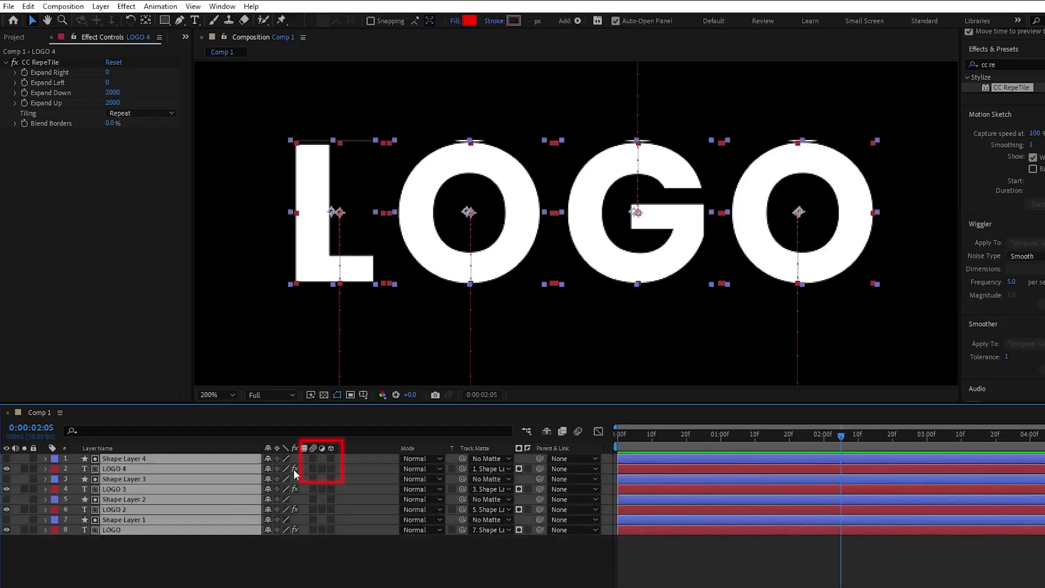
click(312, 460)
click(216, 395)
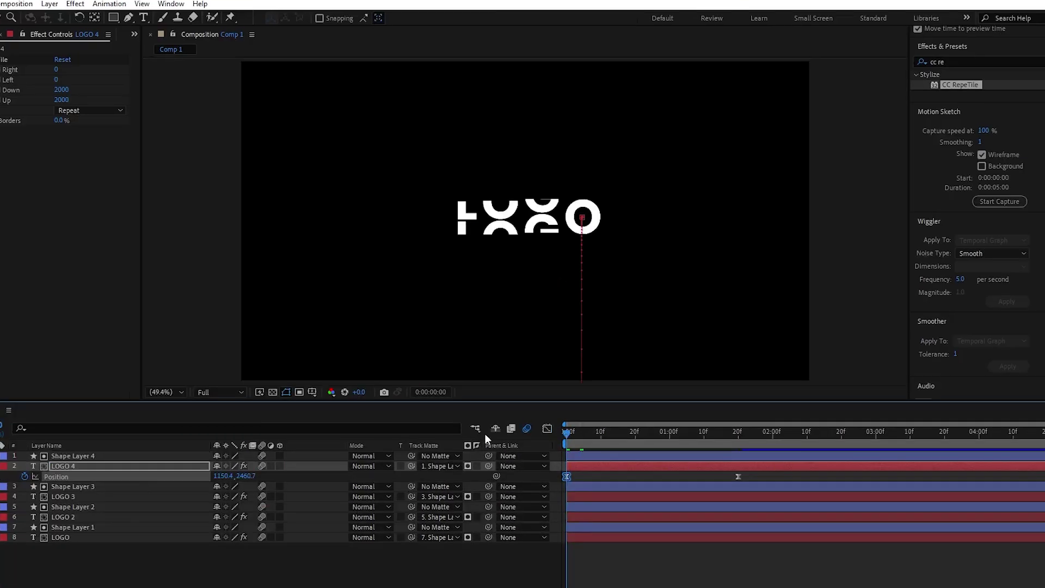
Play a preview of the LOGO letter-roll animation
key(space)
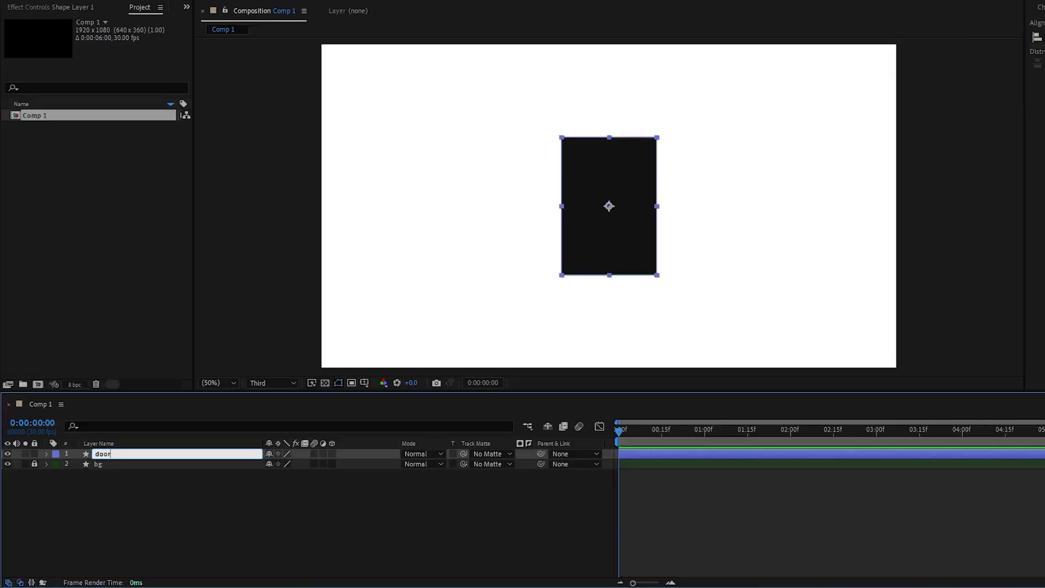
Name the rectangle layer "door" and keyframe its Roundness from 475 at 0:00:00:00 down to square corners at 0:00:01:00
key(Return)
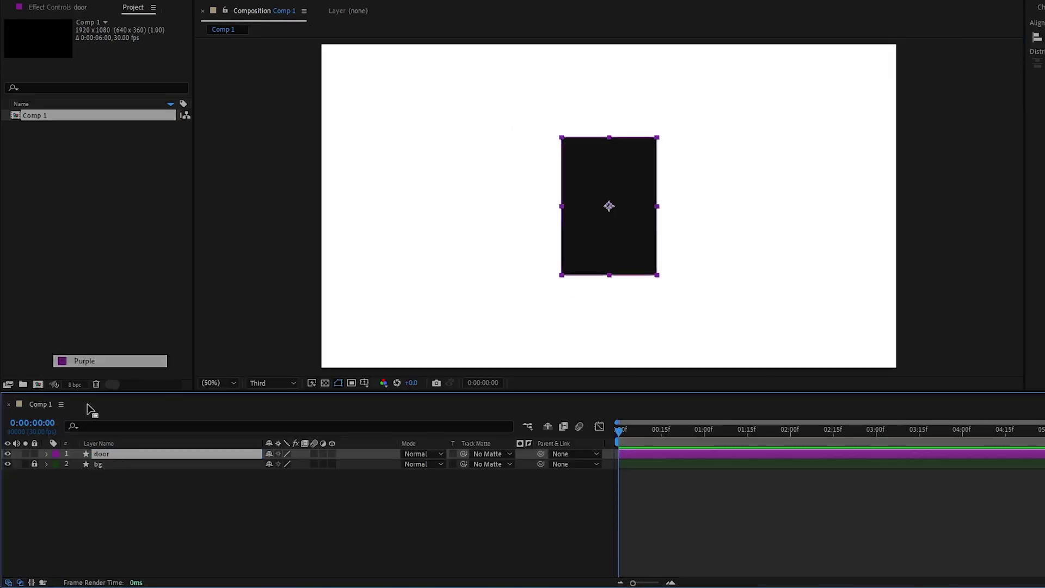
click(89, 426)
text(round)
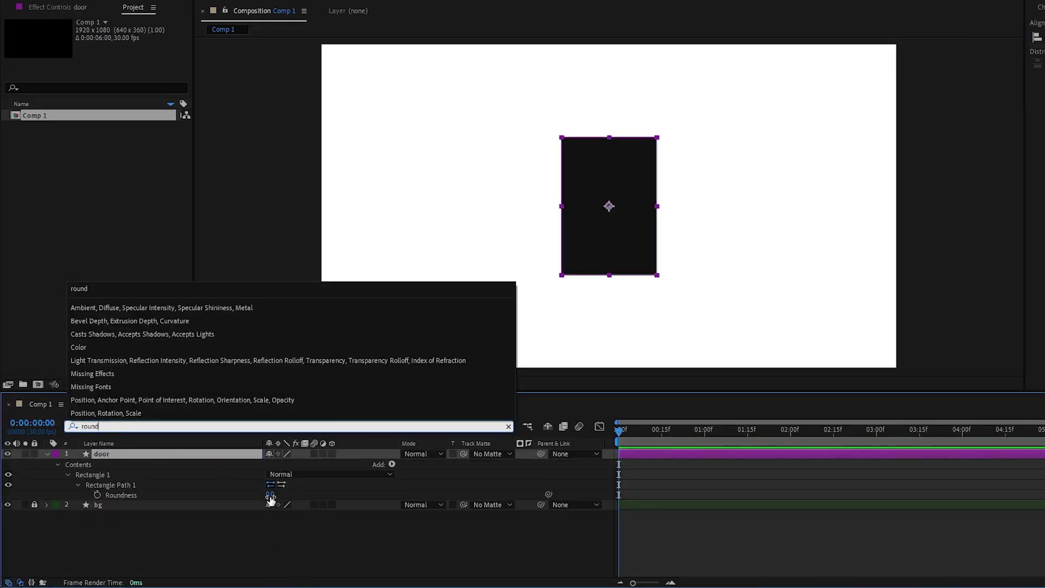
drag(270, 496, 557, 496)
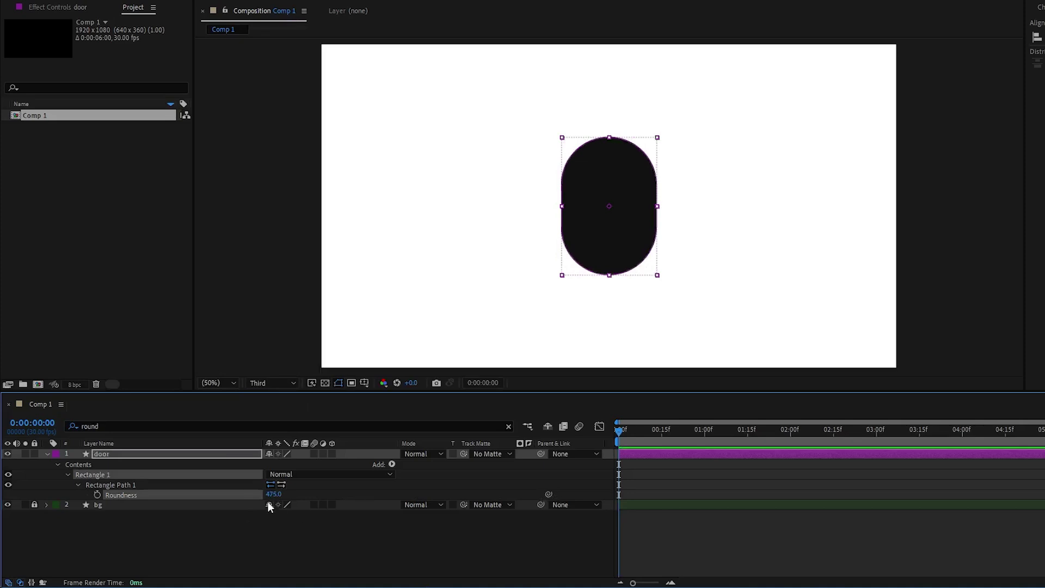
drag(621, 430, 709, 440)
drag(261, 495, 137, 506)
drag(273, 496, 213, 495)
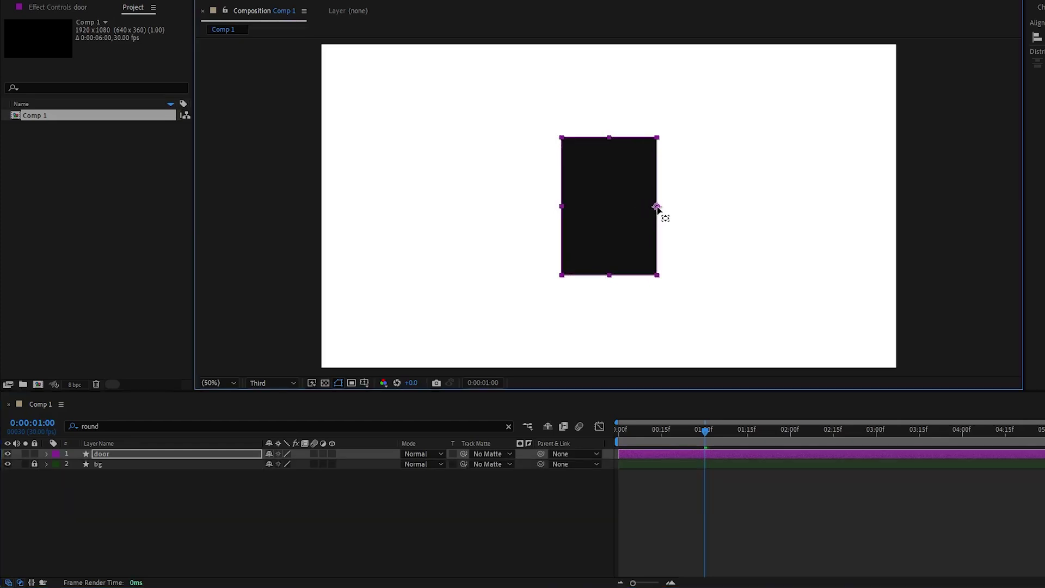
Place the door layer's anchor point on the door's right edge and make it a 3D layer
click(276, 537)
click(267, 545)
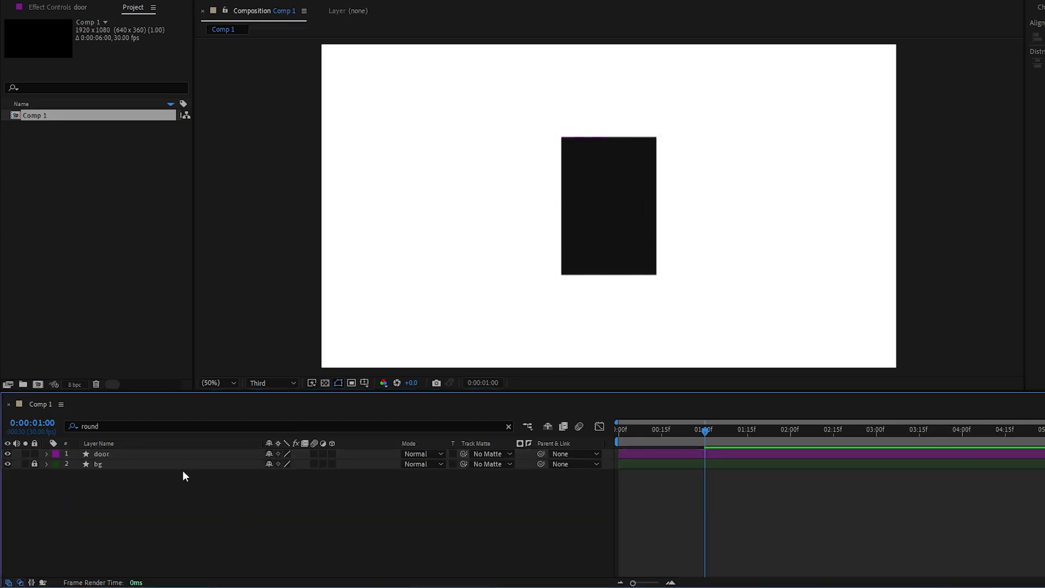
click(202, 455)
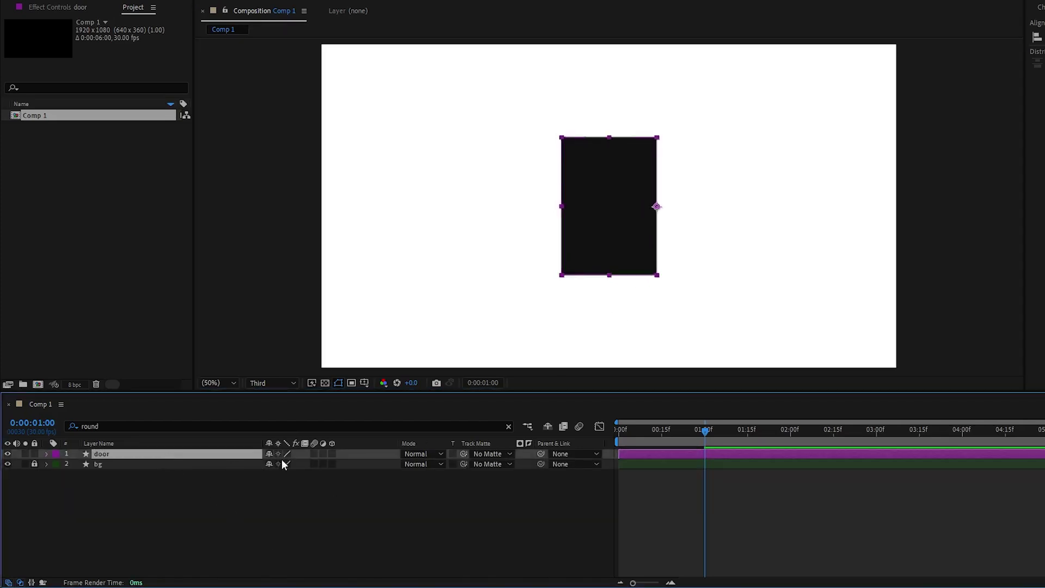
click(332, 454)
click(198, 520)
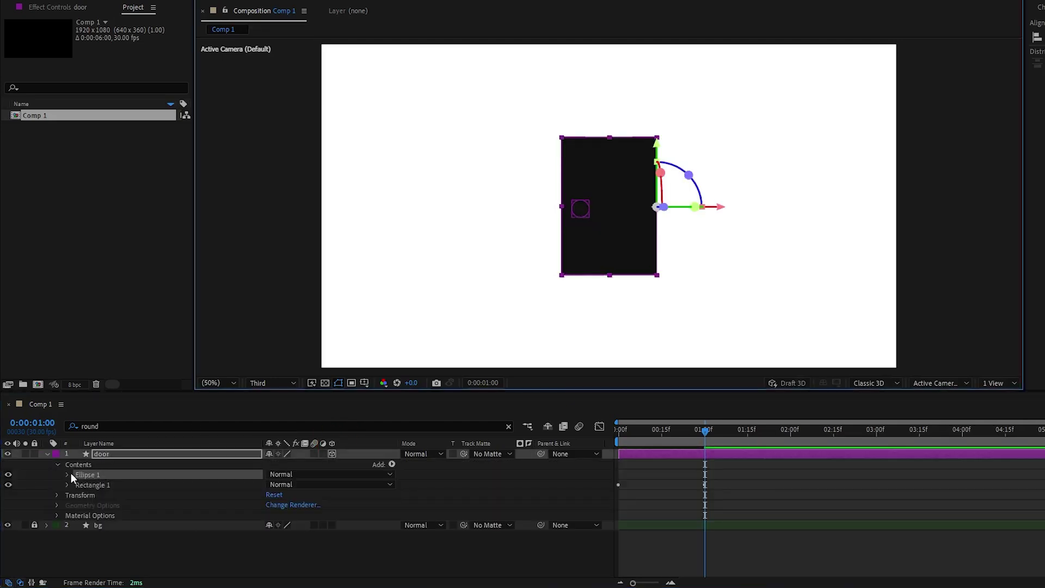
Hide the door knob ellipse's stroke and set its fill color to white (FFFFFF)
click(67, 475)
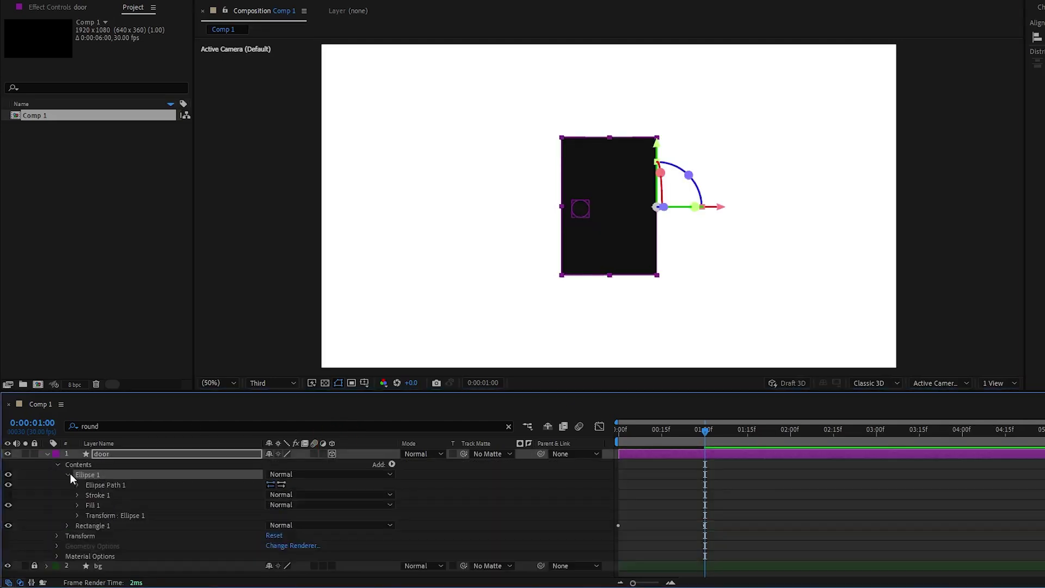
click(79, 493)
click(78, 505)
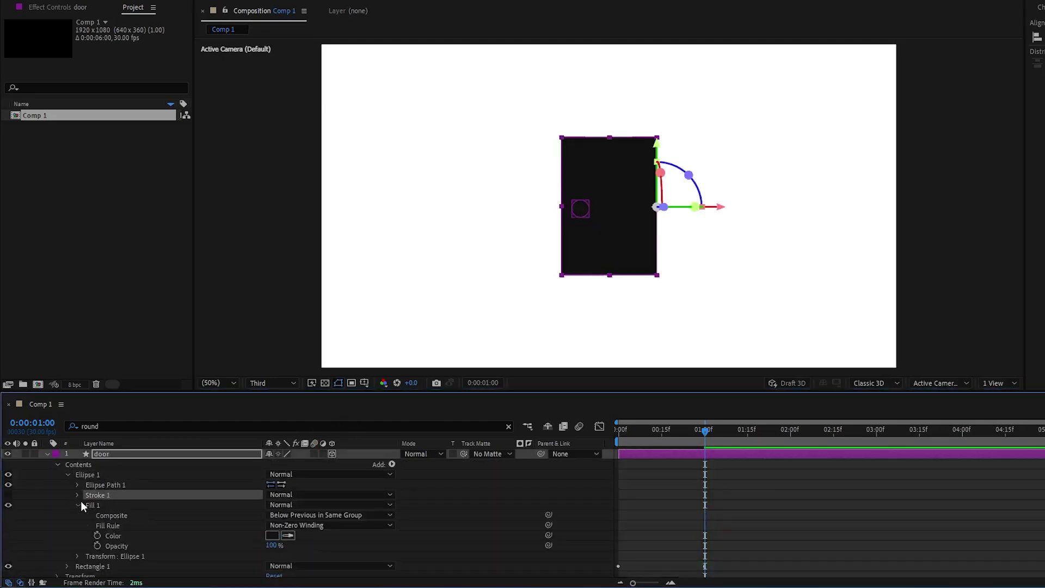
click(272, 536)
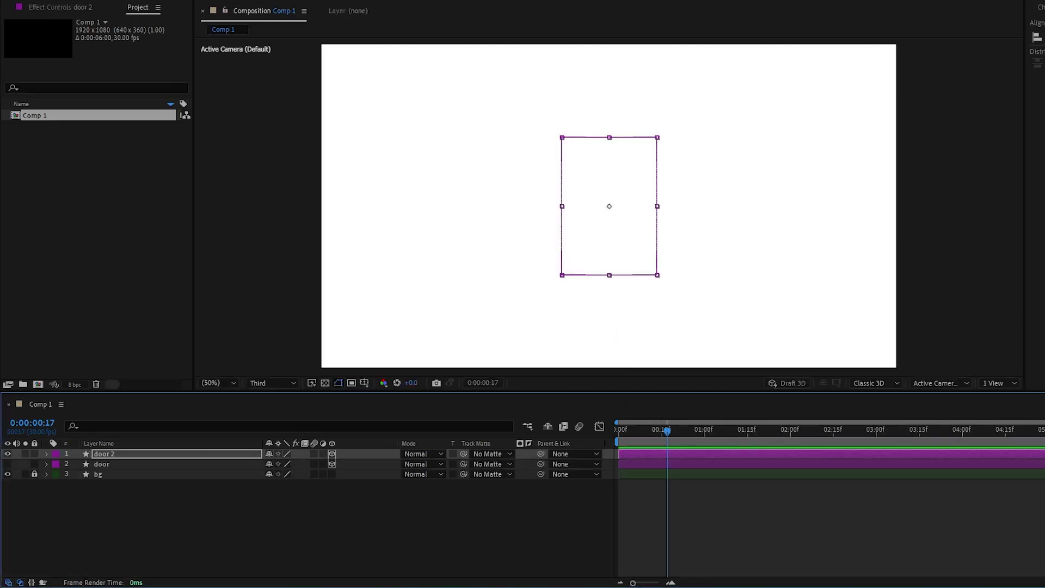
Set the door 2 outline's stroke color to black (000000) and expand the original door layer's transform properties
click(545, 1)
drag(697, 370, 630, 440)
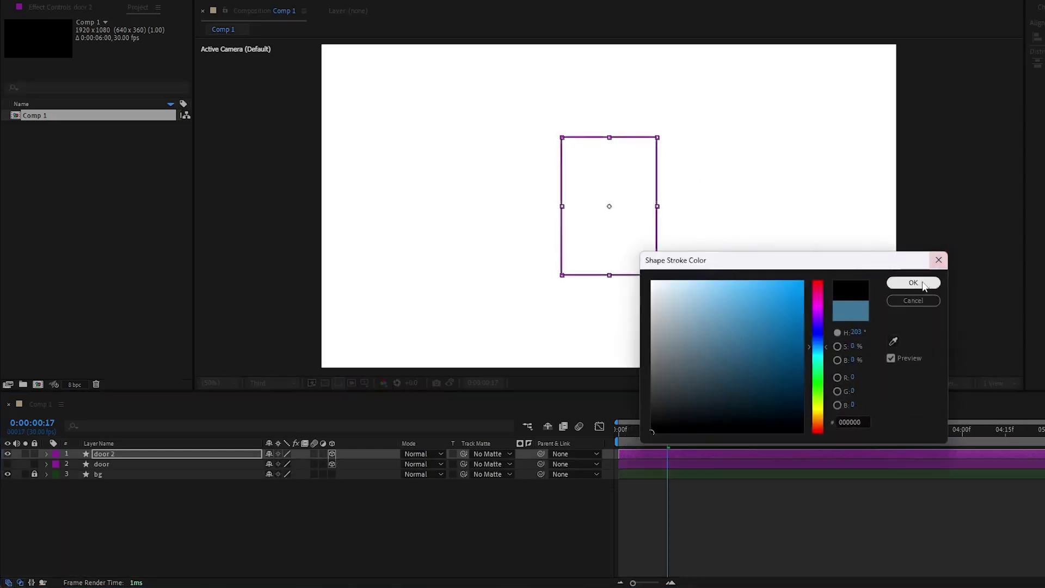
click(901, 283)
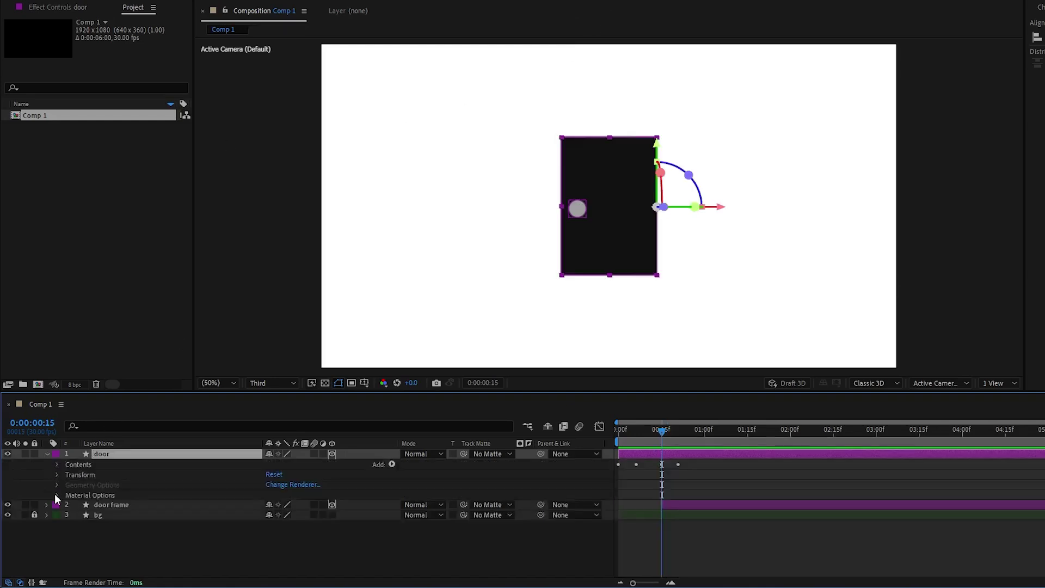
click(57, 474)
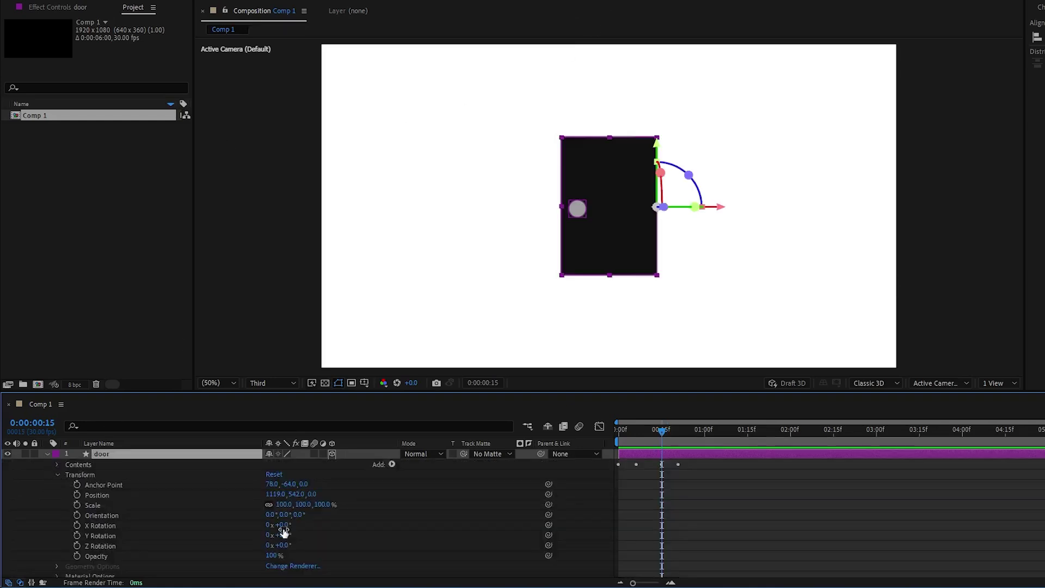
mouse_move(283, 527)
mouse_down()
mouse_move(289, 536)
mouse_move(270, 534)
mouse_up()
key(ctrl+z)
key(ctrl+z)
Keyframe the door's Y Rotation at 0° on 0:00:00:15, 18° on 0:00:01:00 and -52° on 0:00:01:15
click(77, 536)
drag(662, 430, 704, 430)
mouse_move(282, 534)
mouse_down()
mouse_move(249, 544)
mouse_move(298, 543)
mouse_up()
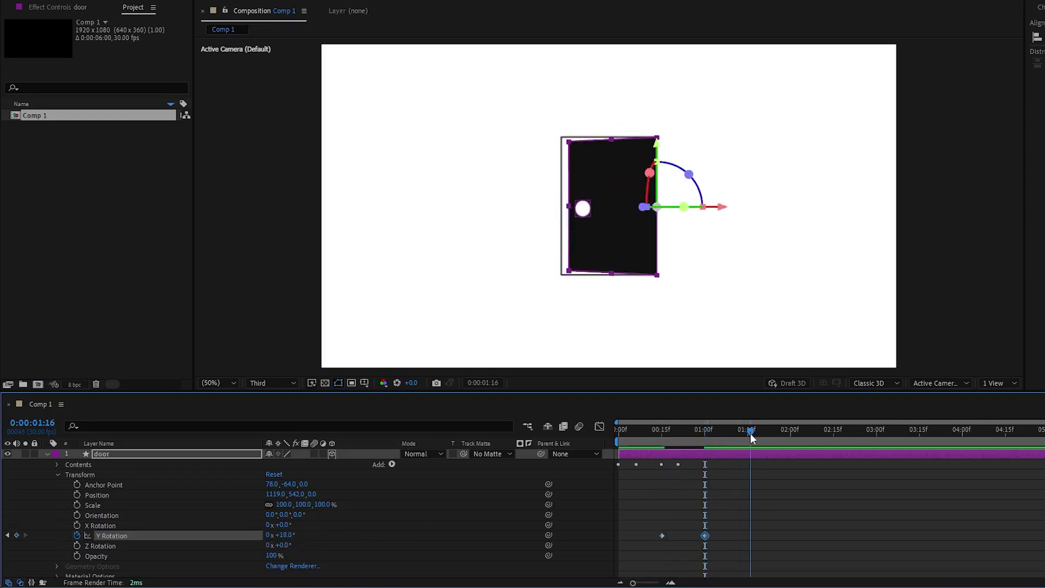
drag(751, 435, 749, 437)
drag(283, 535, 246, 541)
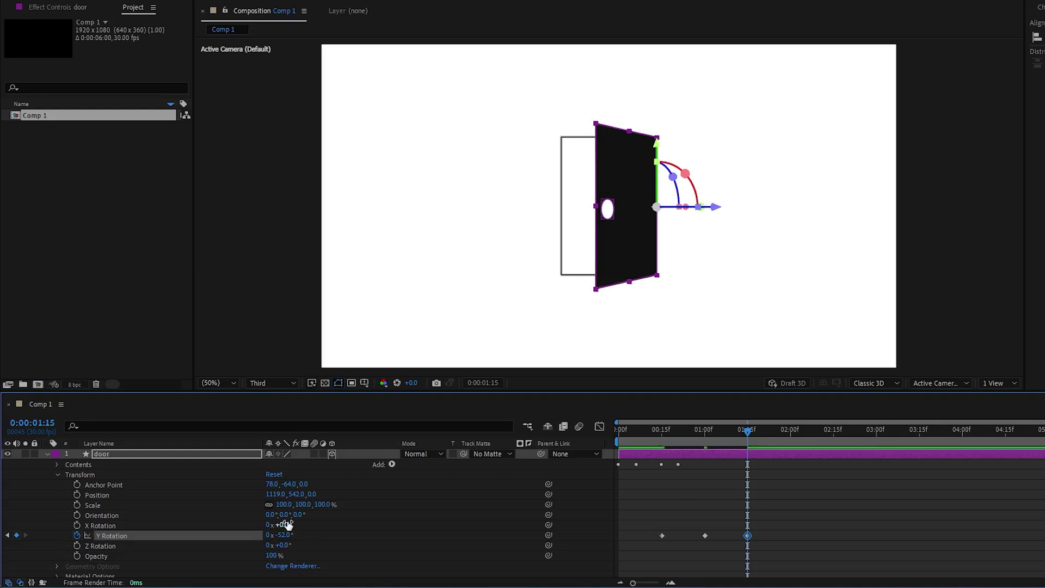
Easy-ease the three Y Rotation keyframes and give the middle one 100% incoming and outgoing influence
drag(761, 547, 625, 517)
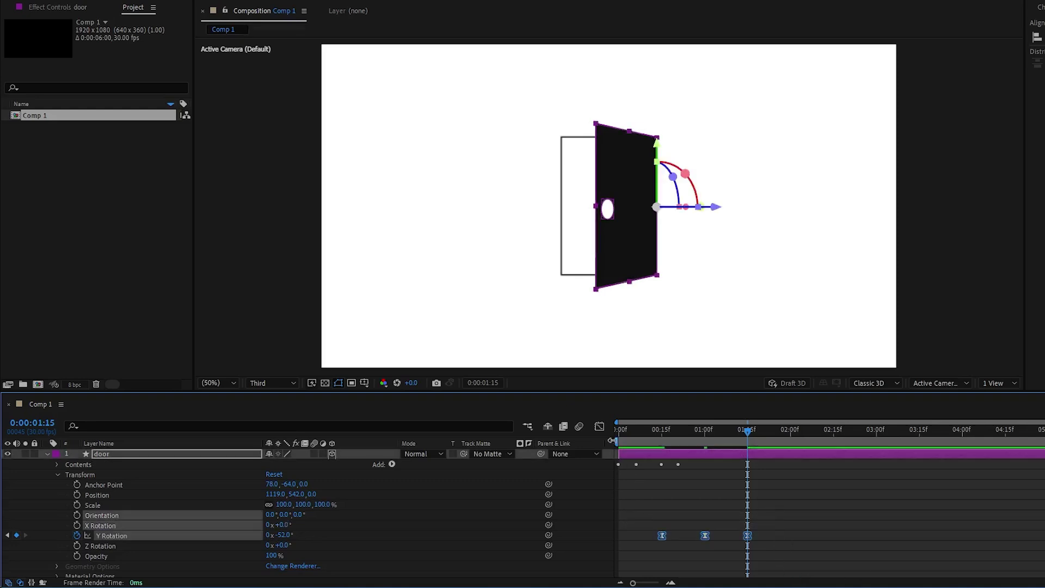
key(shift+F3)
click(705, 477)
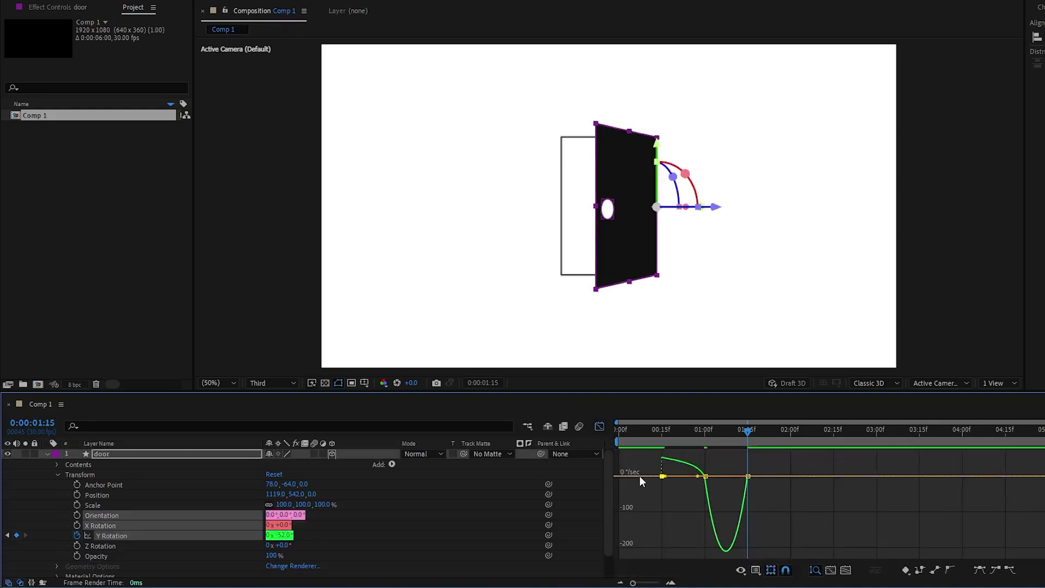
drag(678, 477, 682, 478)
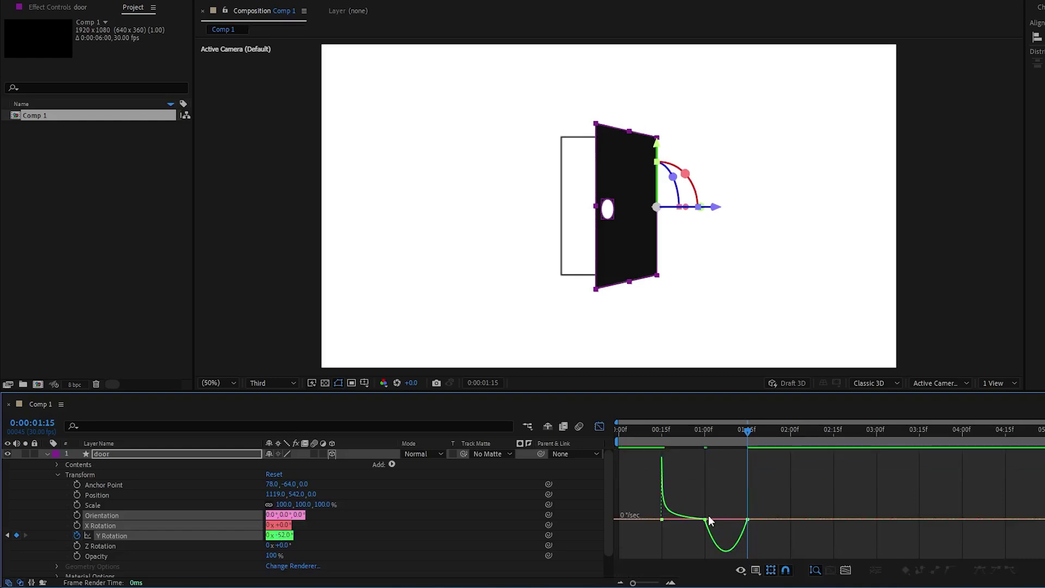
drag(711, 519, 740, 523)
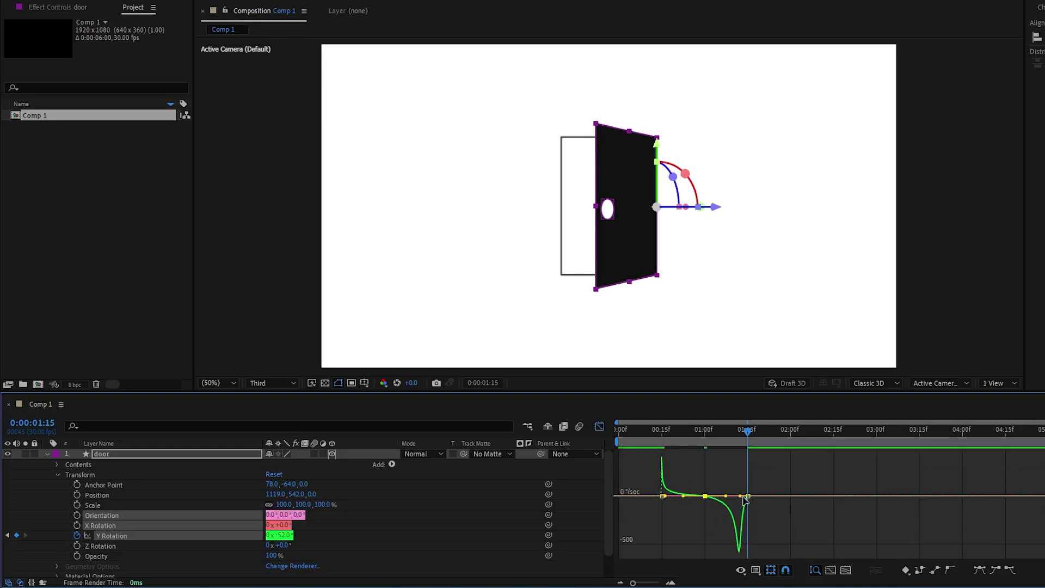
key(ctrl+shift+k)
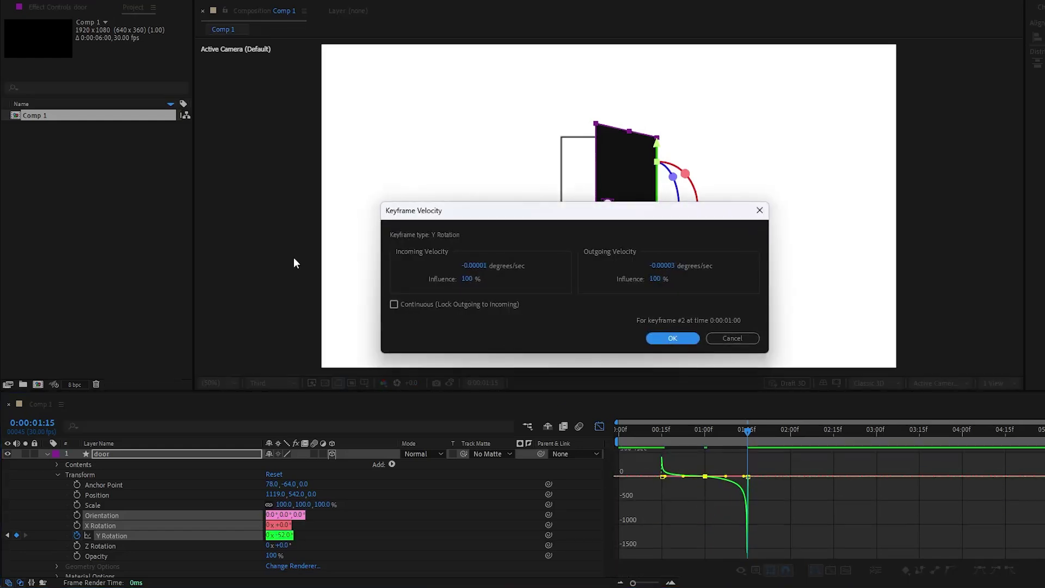
click(694, 339)
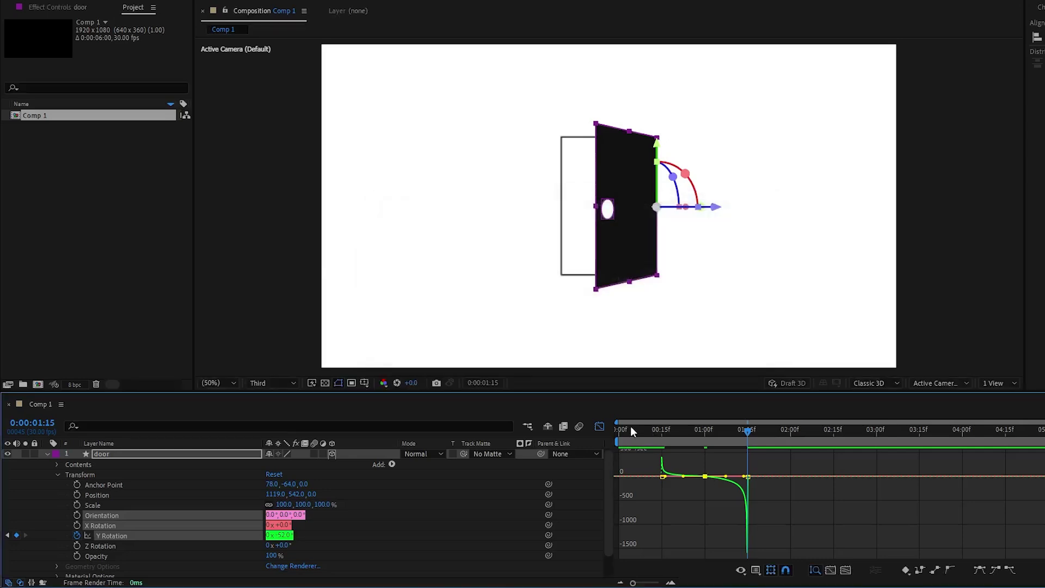
Preview the door's rotation from the first frame to check the easing
drag(630, 428, 564, 431)
click(600, 426)
key(space)
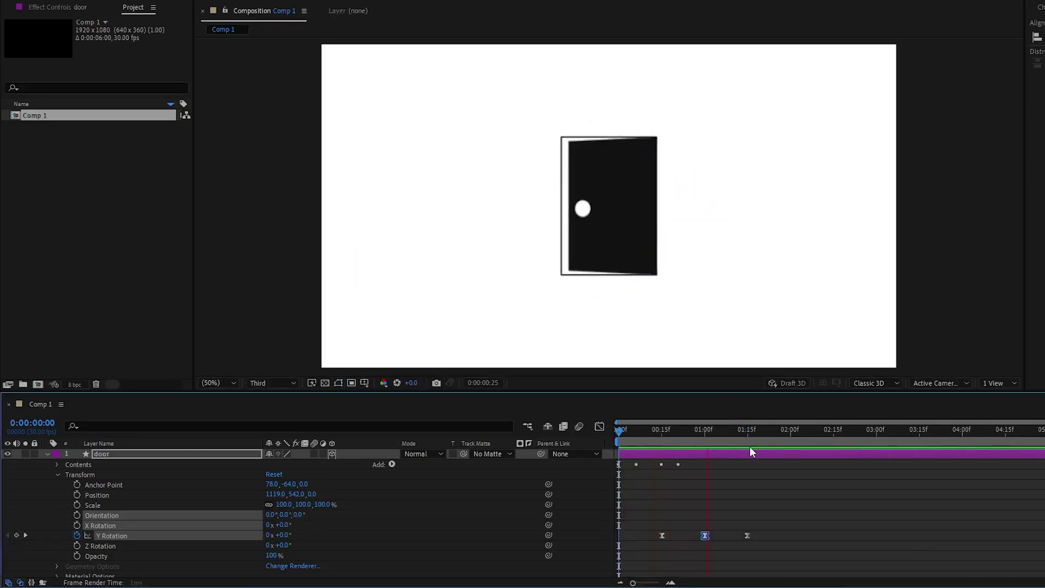
key(space)
Reshape the Y Rotation speed curve to peak right after the middle keyframe and ease long into the last one
click(749, 521)
click(706, 537)
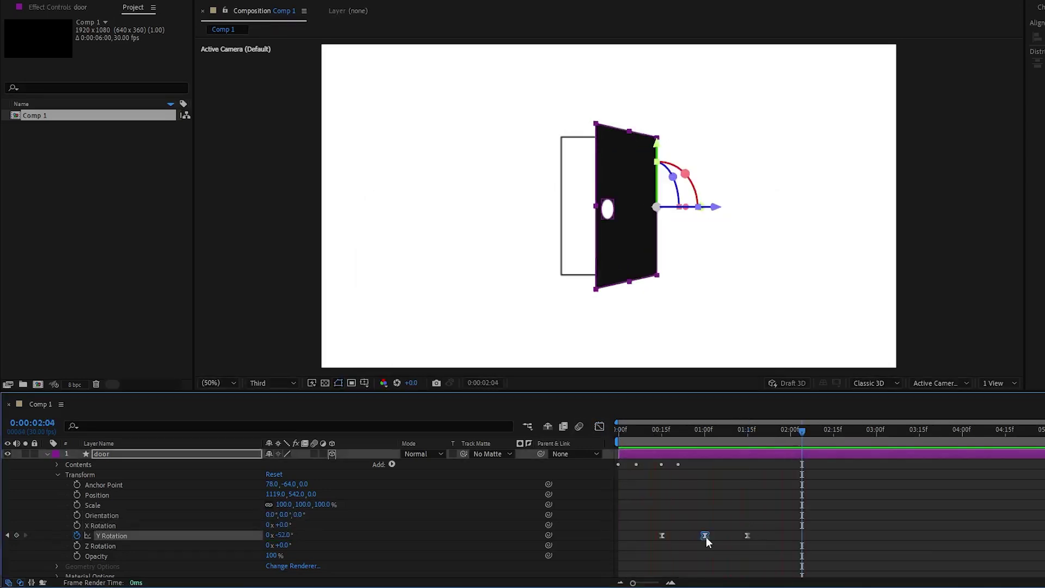
click(599, 425)
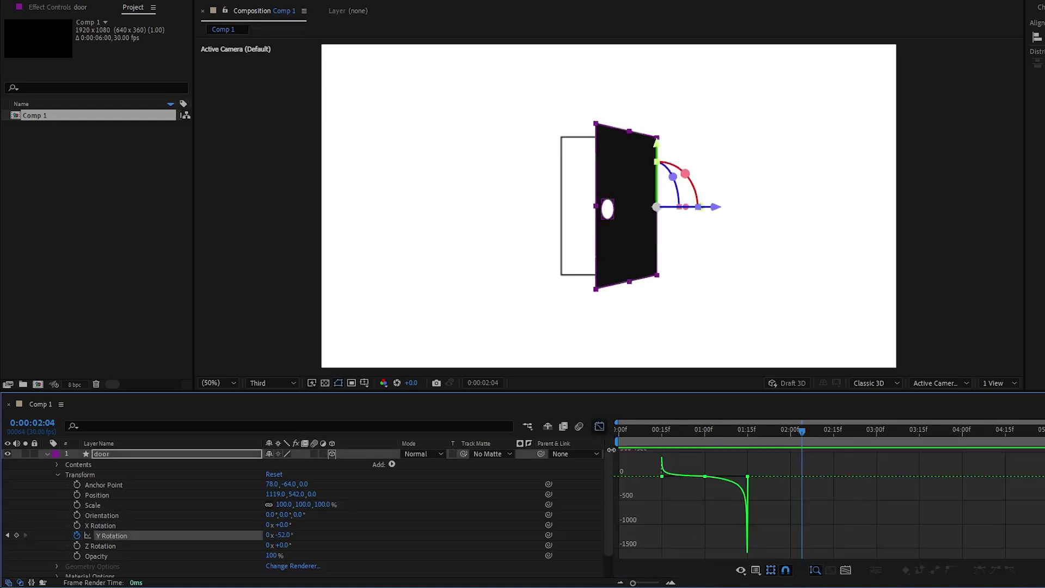
click(705, 478)
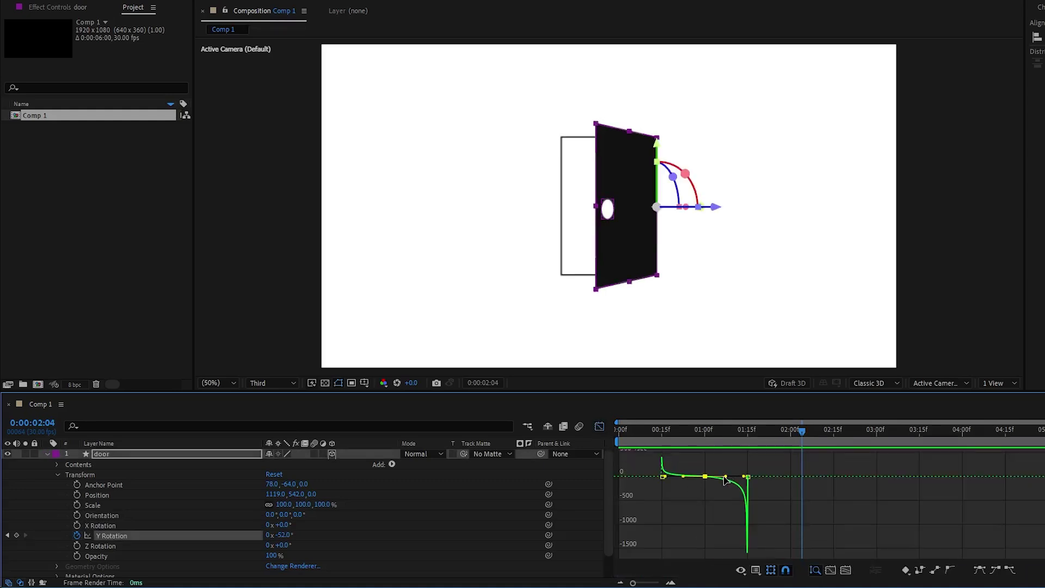
drag(725, 477, 685, 477)
drag(743, 526, 674, 527)
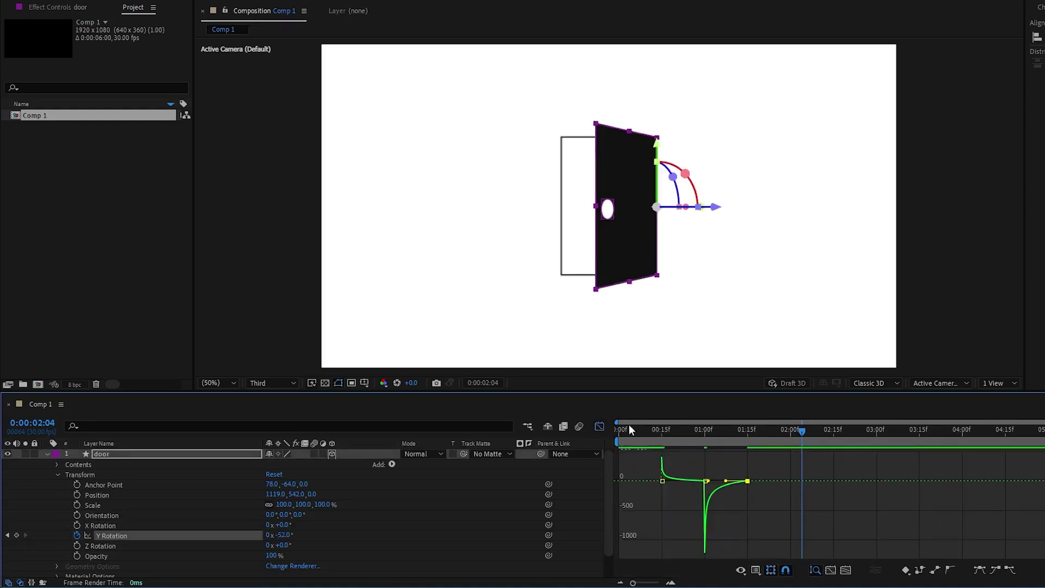
Replay the door animation from the start with the reshaped speed curve
click(600, 427)
drag(667, 431, 509, 432)
key(space)
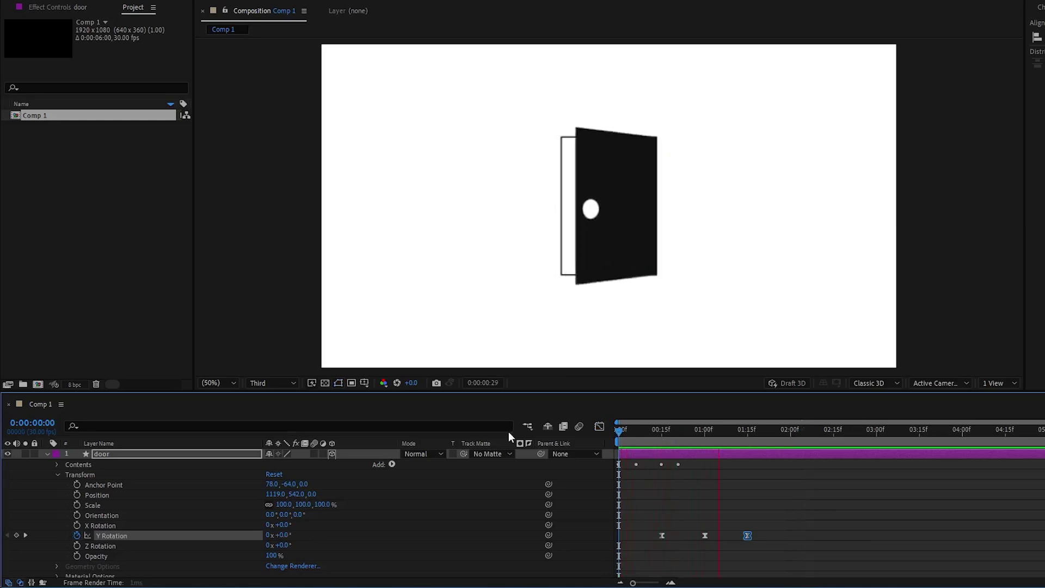
Move the middle Y Rotation keyframe earlier, about midway between 0:00:00:15 and 0:00:01:00
click(660, 431)
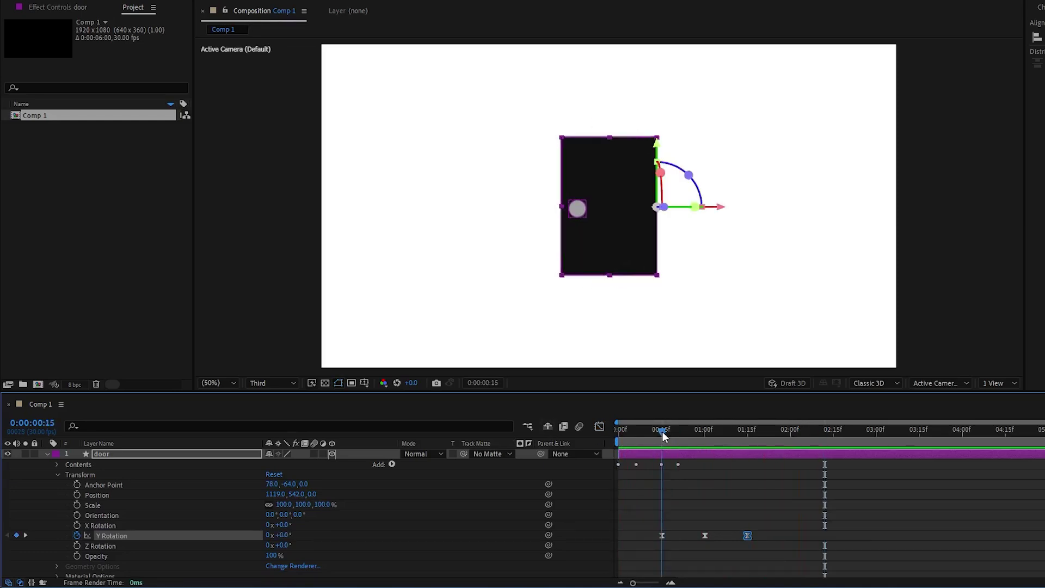
drag(663, 436, 705, 433)
drag(705, 536, 685, 536)
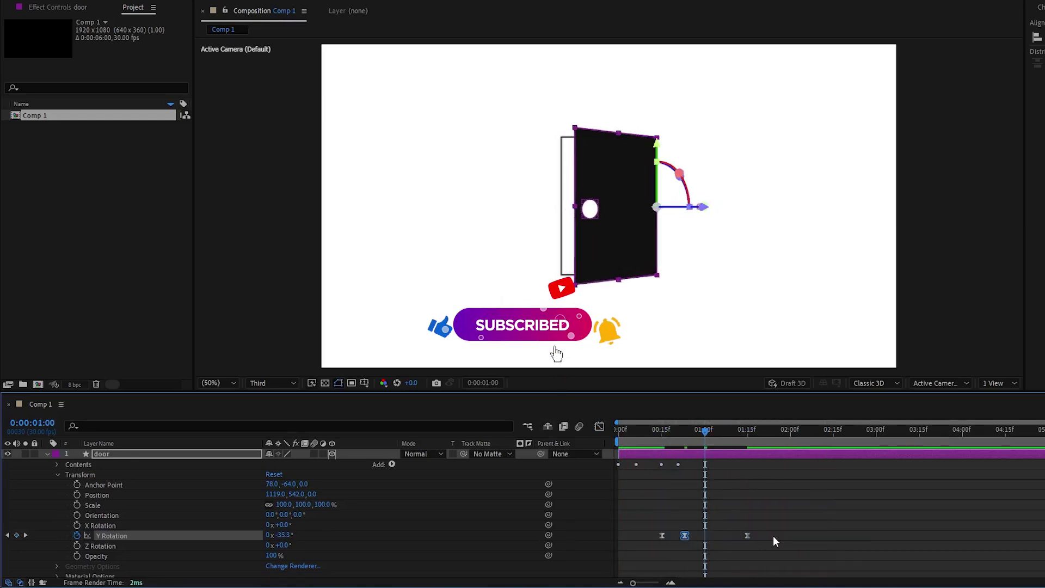